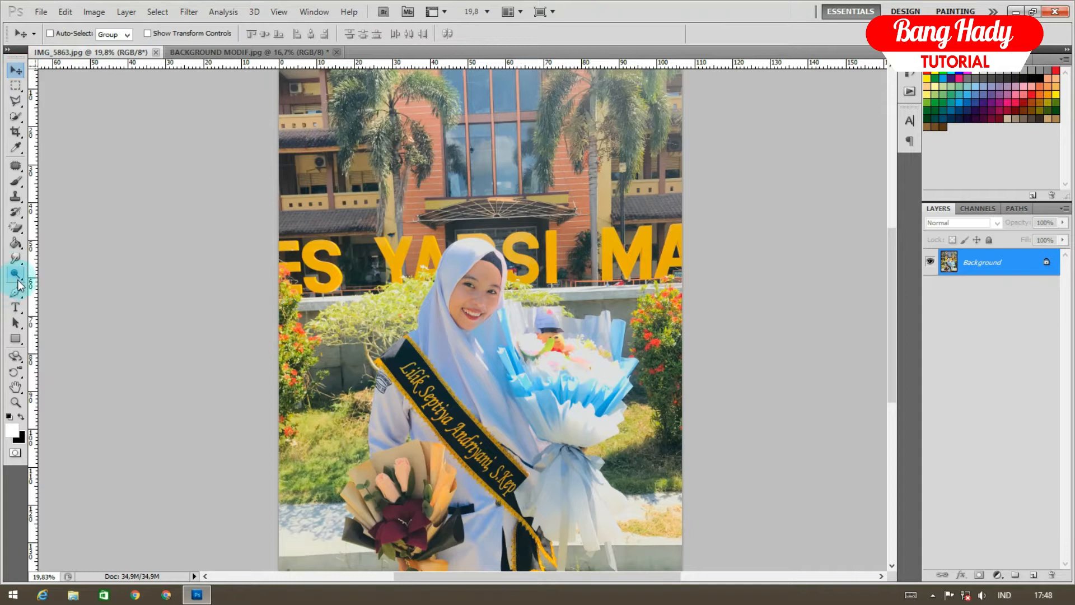
Scroll the IMG_5863.jpg portrait into view, with BACKGROUND MODIF.jpg also open
scroll(543, 423, up, 4)
Start the pen path along the left bouquet, ribbon and leaf edges
drag(437, 449, 423, 205)
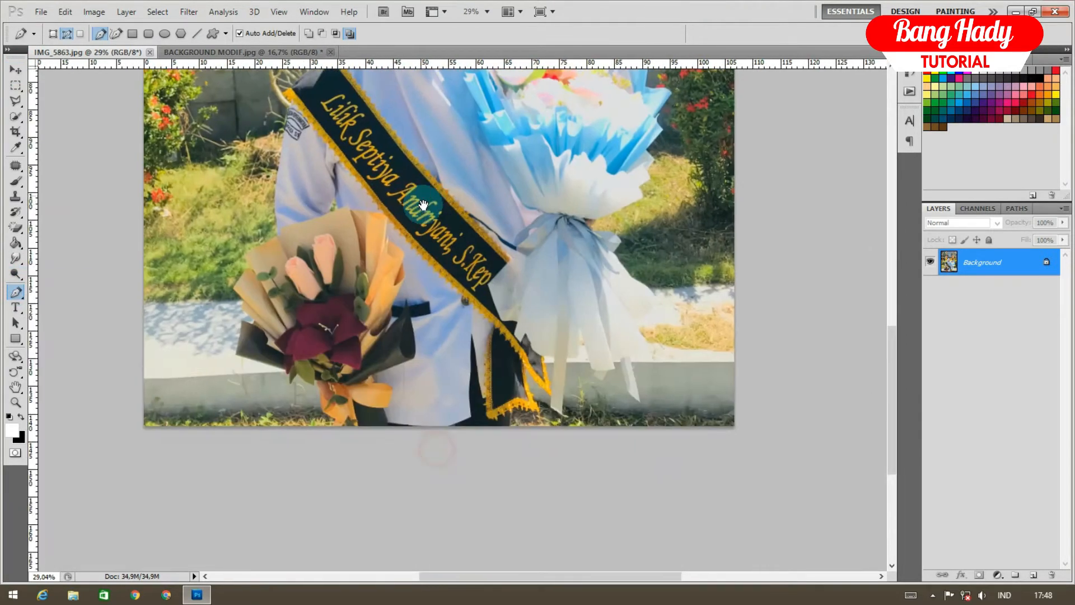
scroll(324, 398, up, 10)
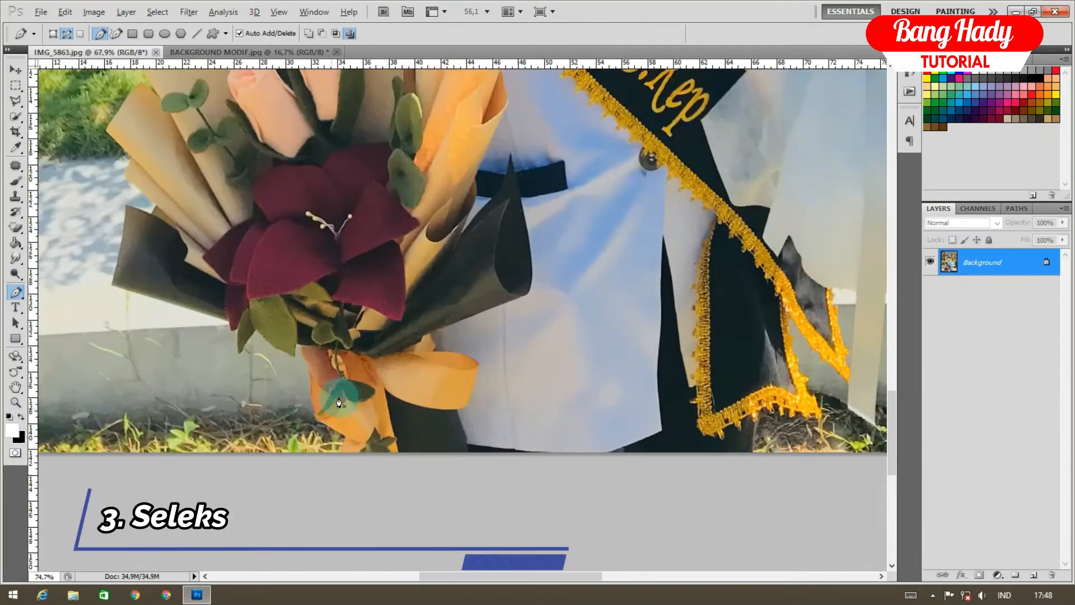
scroll(330, 366, up, 5)
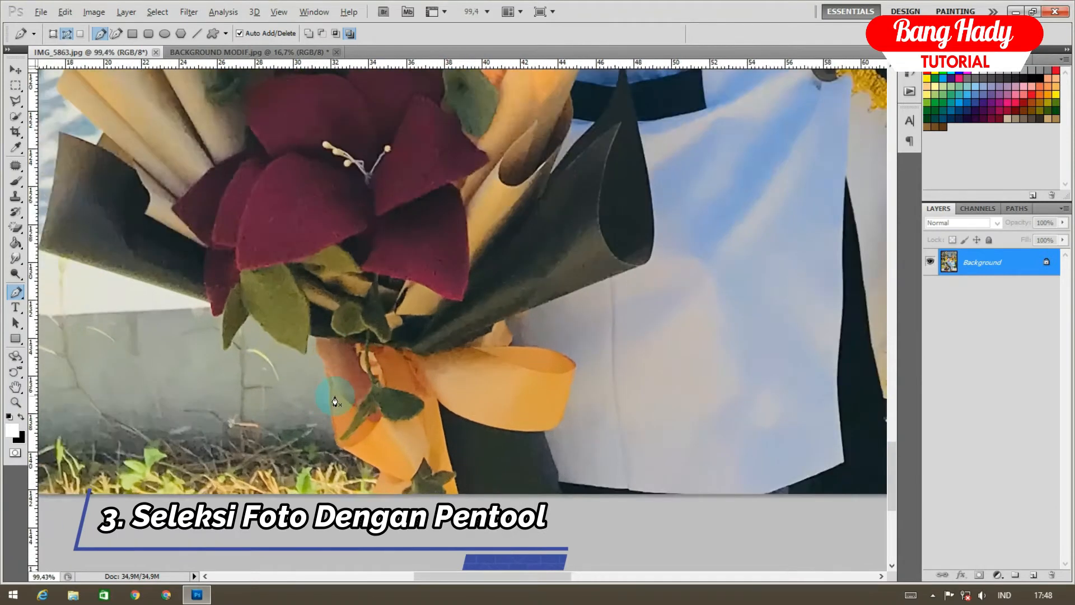
scroll(354, 408, down, 2)
scroll(372, 415, up, 5)
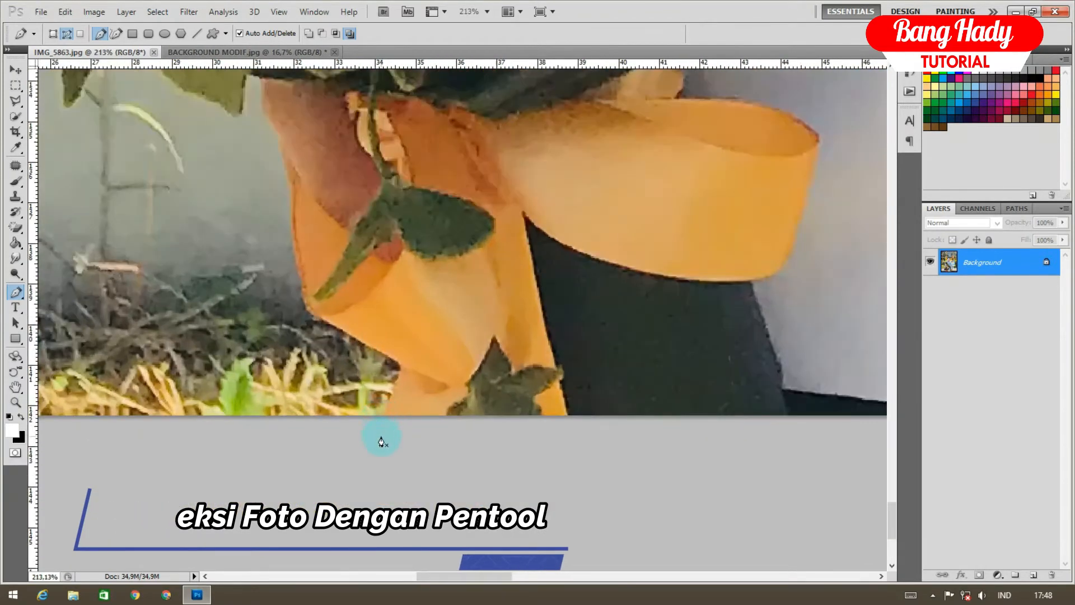
scroll(389, 392, up, 4)
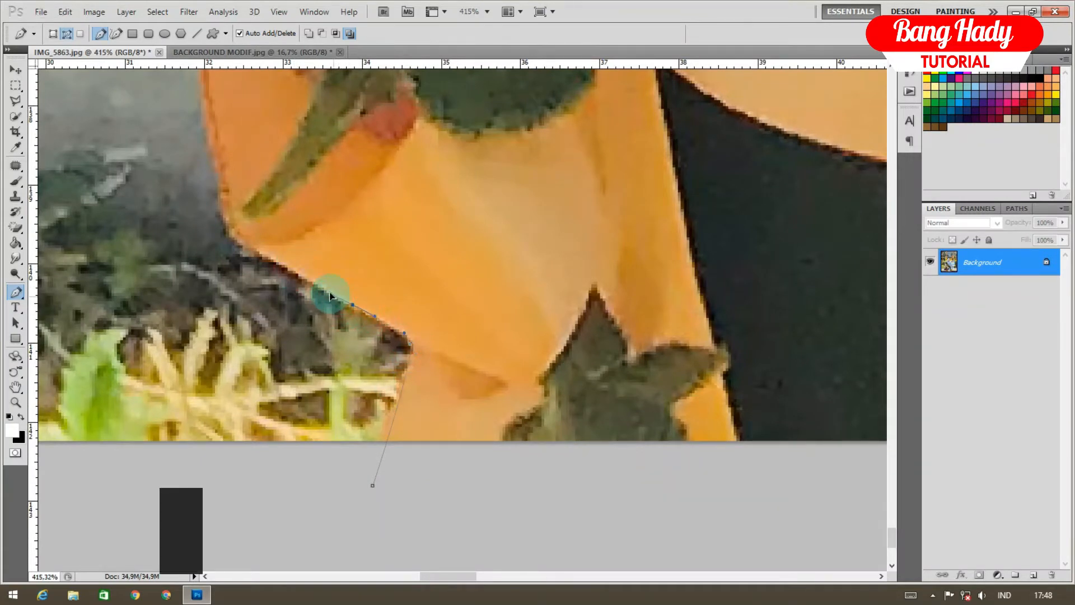
click(256, 252)
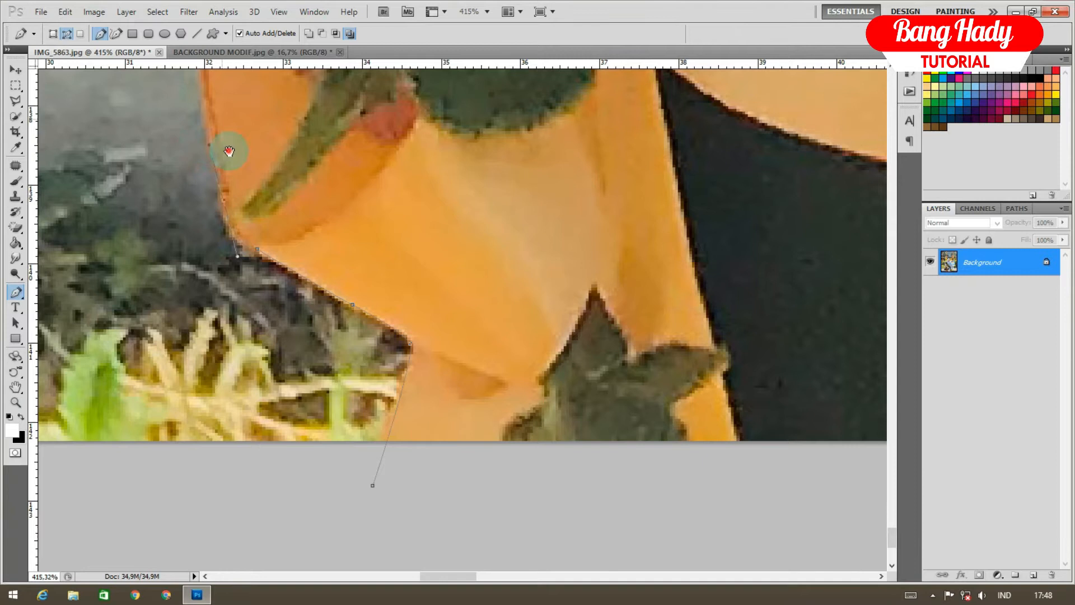
click(271, 402)
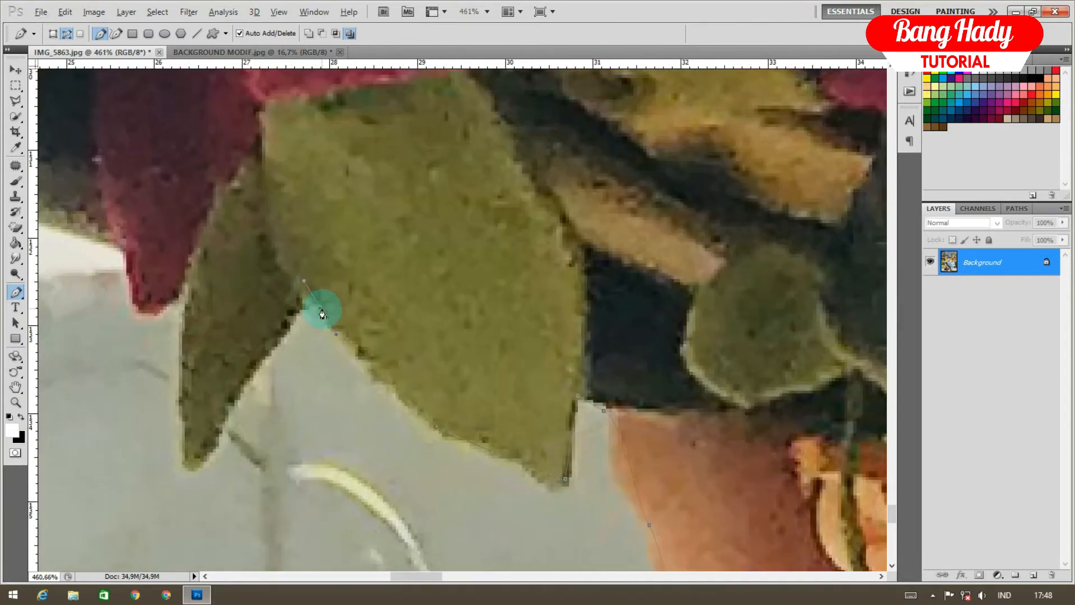
click(188, 471)
click(190, 291)
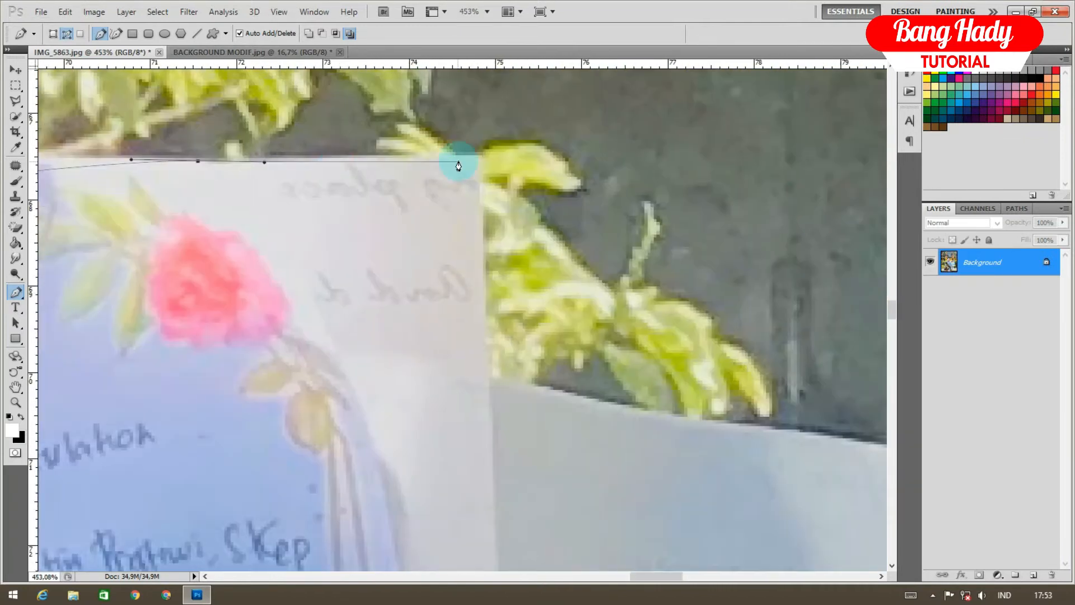
Continue the path around the white garment, veil and white bouquet wrapping, adding curved points
click(480, 155)
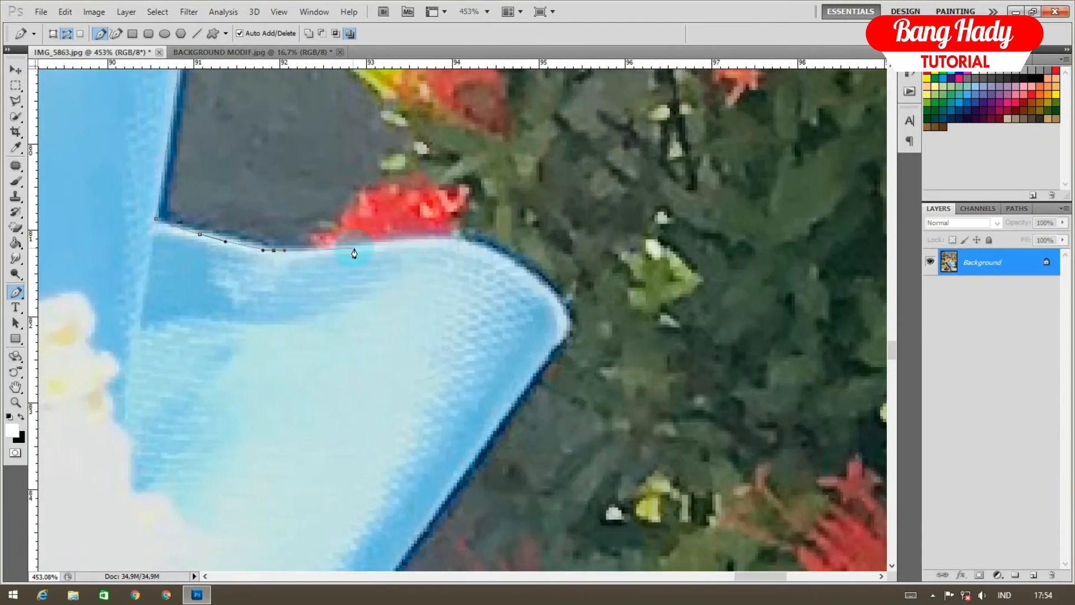
click(468, 240)
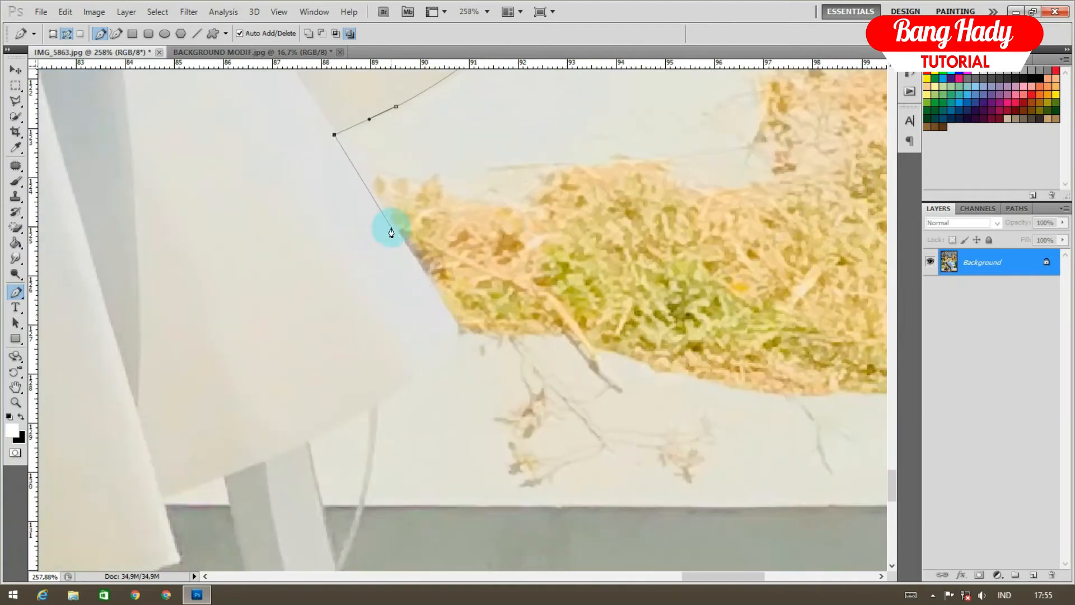
click(455, 326)
click(384, 396)
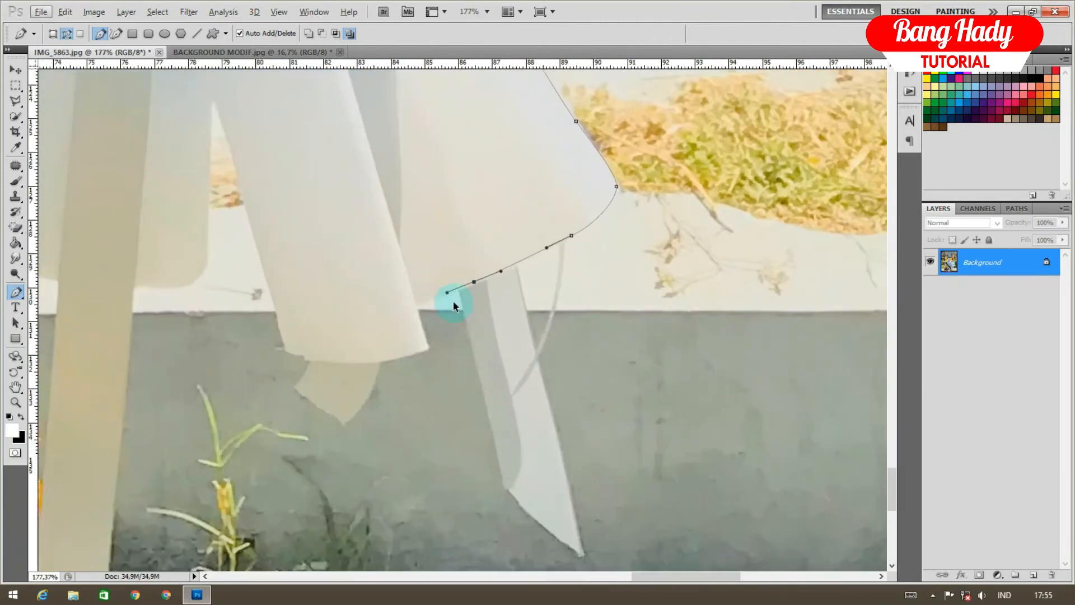
click(513, 275)
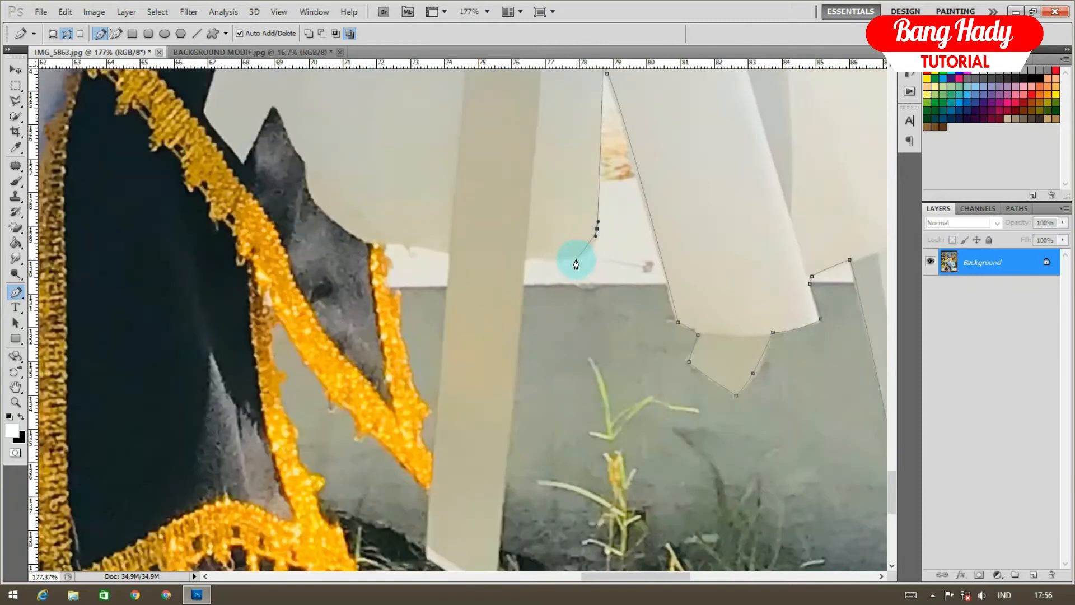
drag(513, 323, 510, 350)
drag(492, 353, 503, 396)
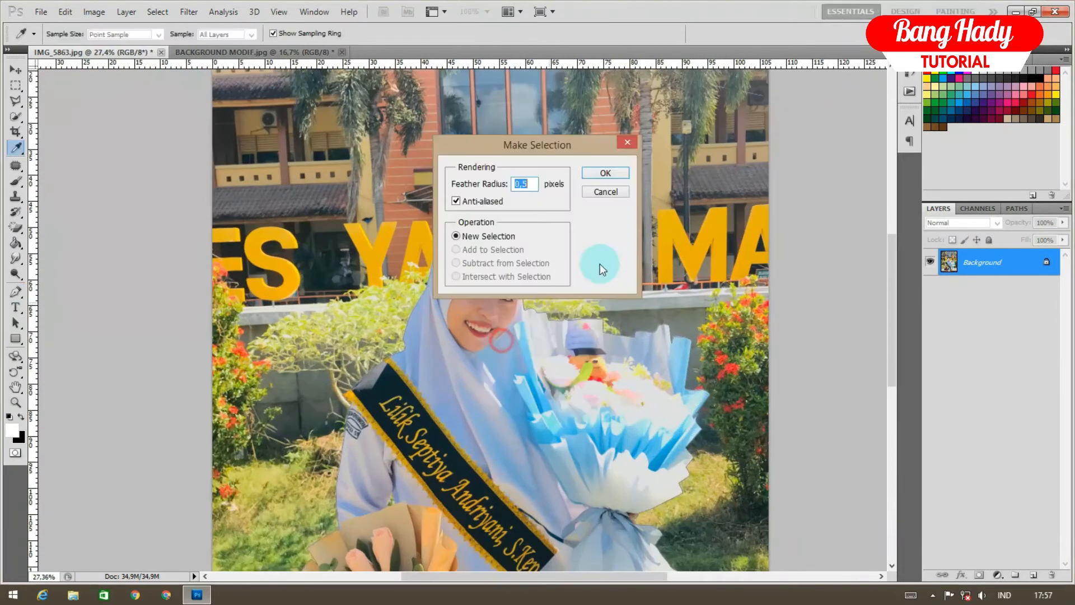
Turn the path into a selection, unlock Background as Layer 0, and mask out the background
key(Return)
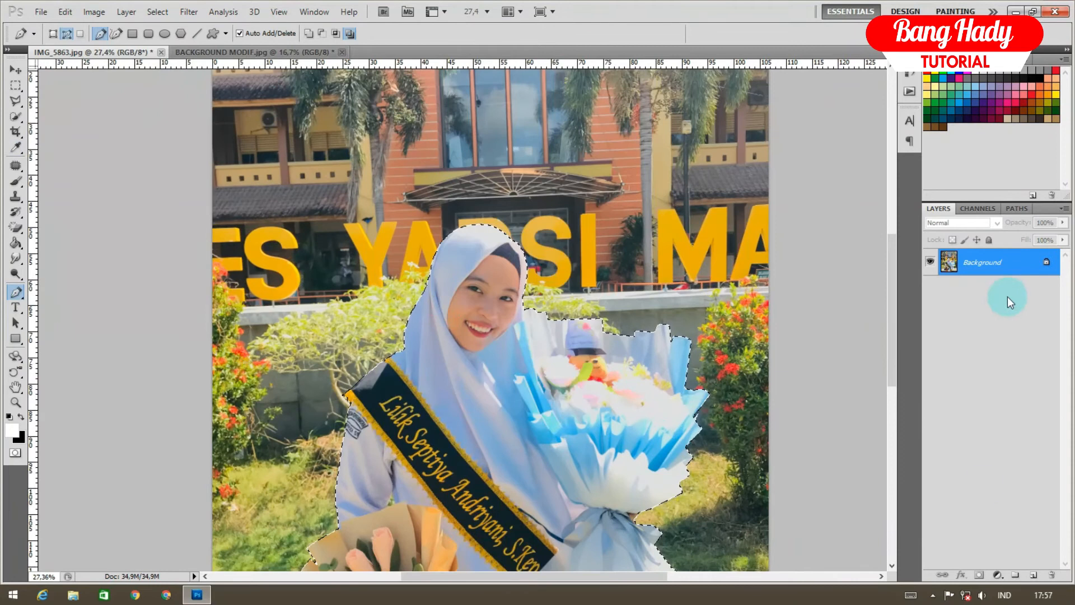
double_click(1046, 271)
click(641, 188)
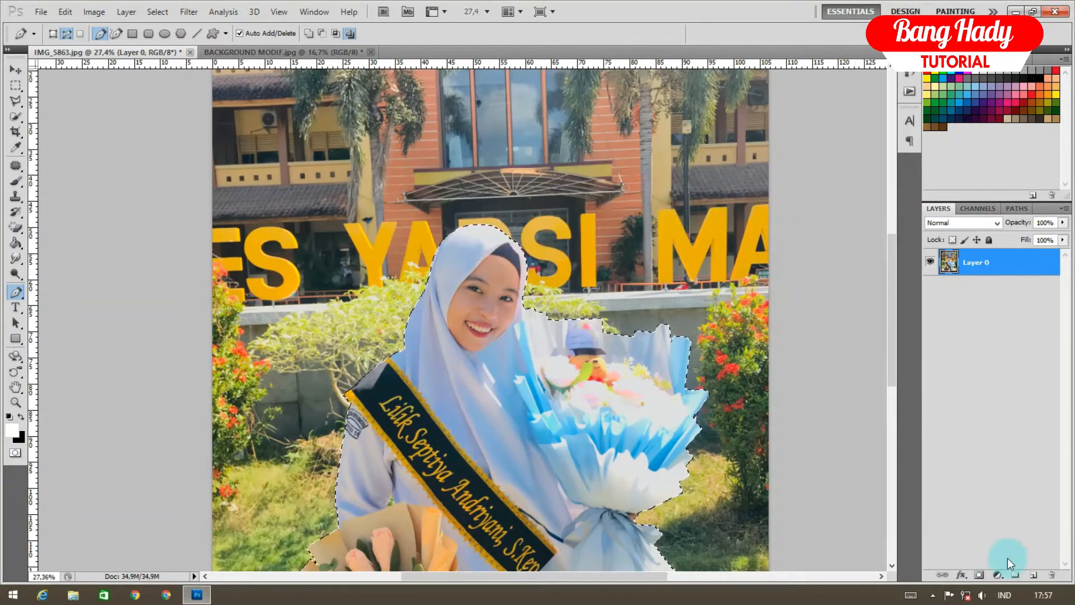
click(979, 575)
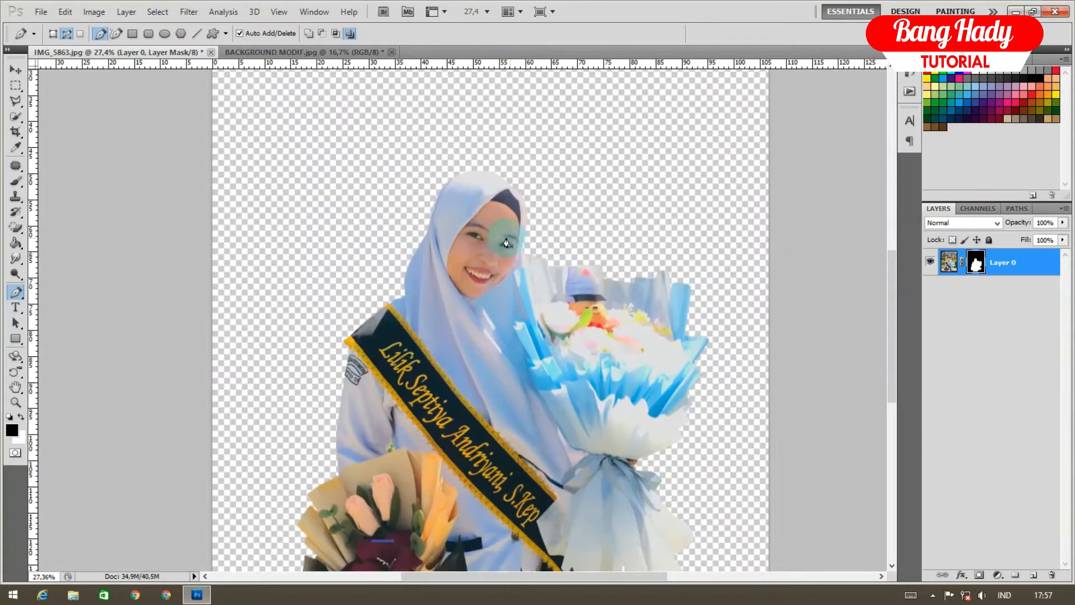
Drag the cut-out graduate into the BACKGROUND MODIF poster with the Move tool
scroll(507, 243, down, 3)
click(15, 70)
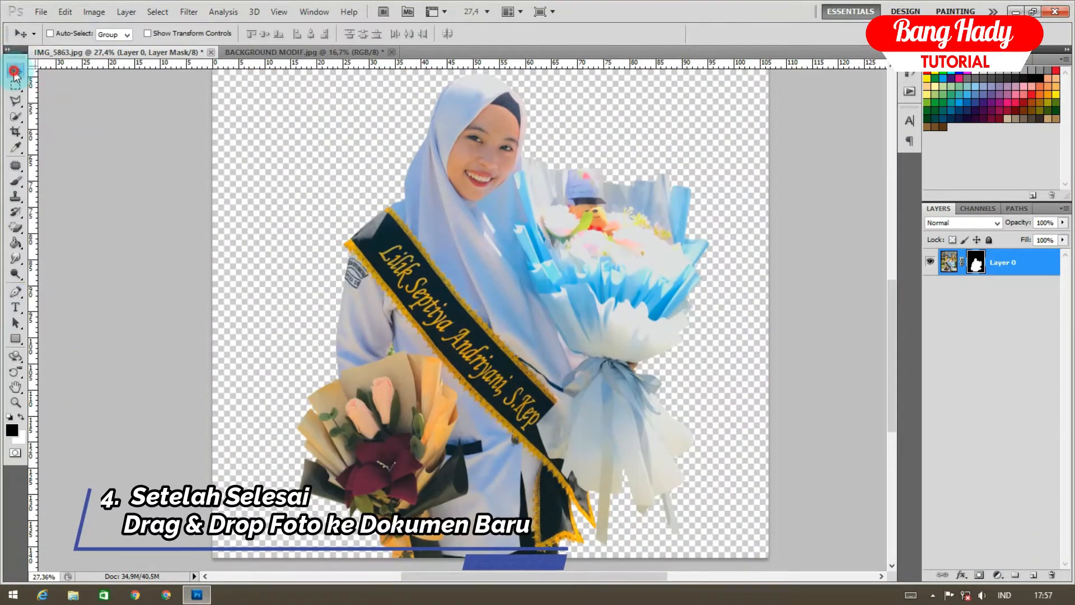
drag(497, 174, 491, 279)
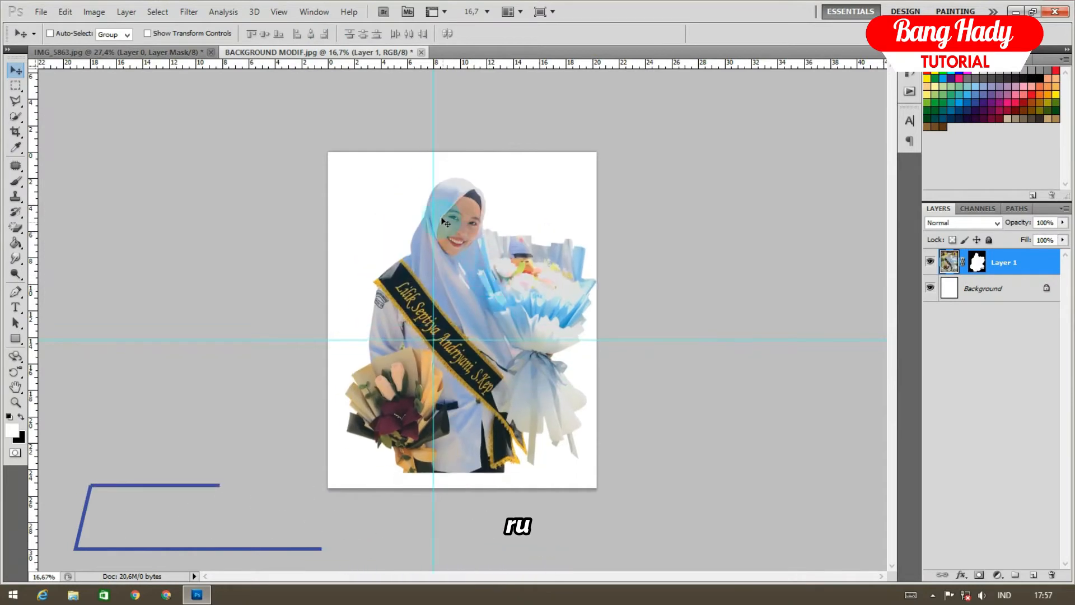
Clear both guides and scale the graduate down to about 67.6%, nudging it left and down
drag(434, 180, 32, 185)
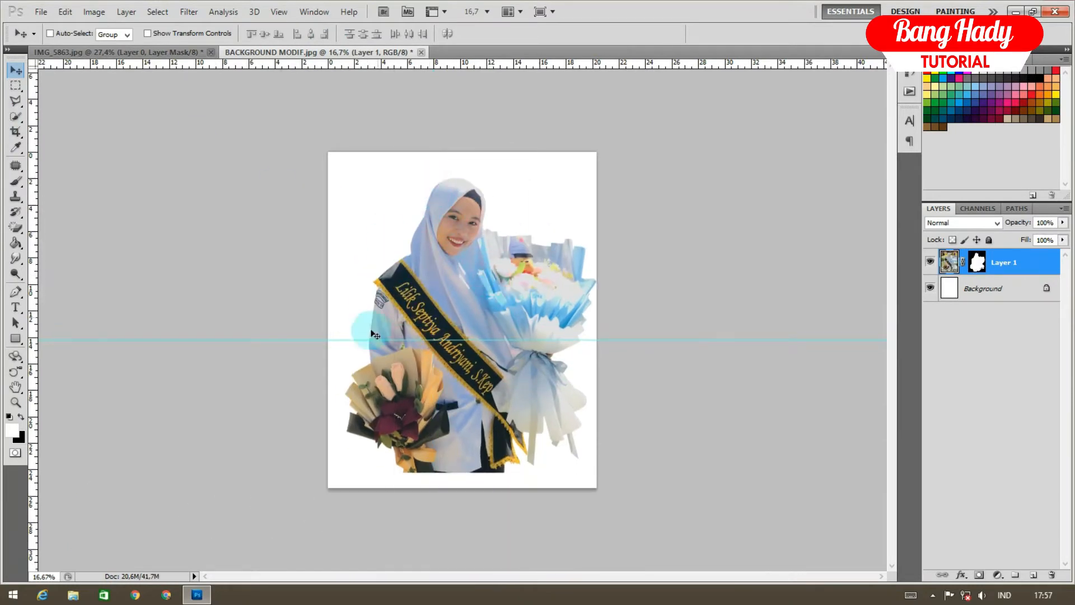
drag(370, 340, 370, 129)
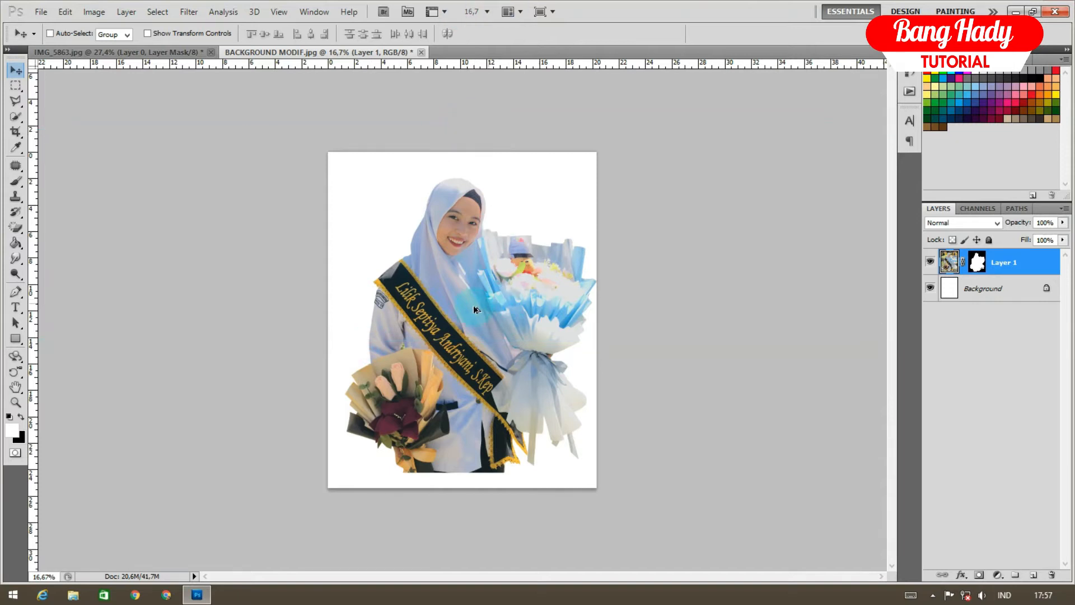
scroll(474, 309, up, 2)
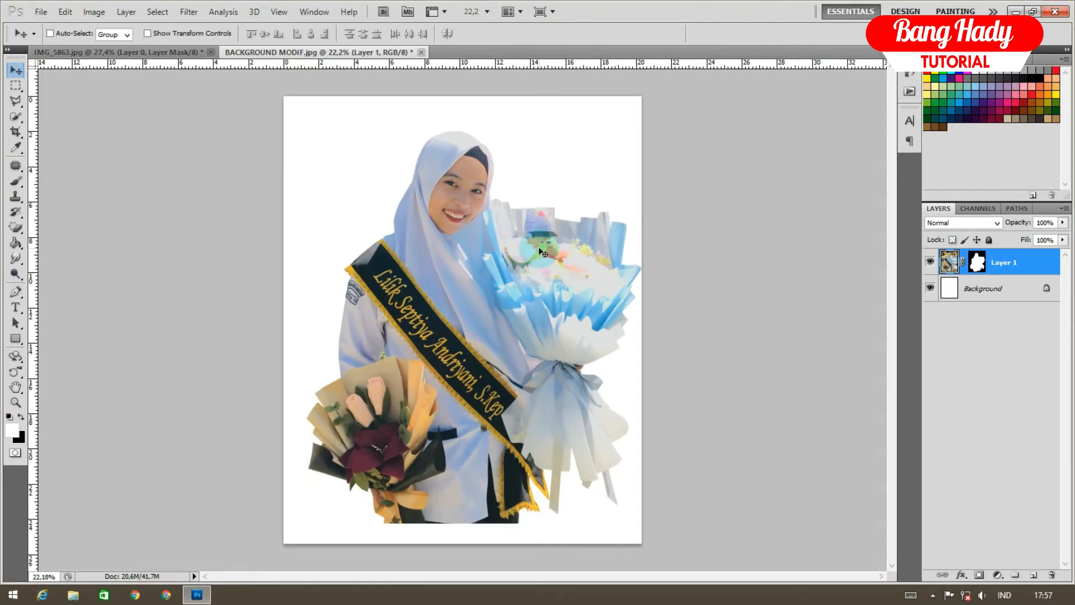
key(ctrl+t)
drag(689, 524, 619, 427)
drag(544, 333, 536, 337)
key(Return)
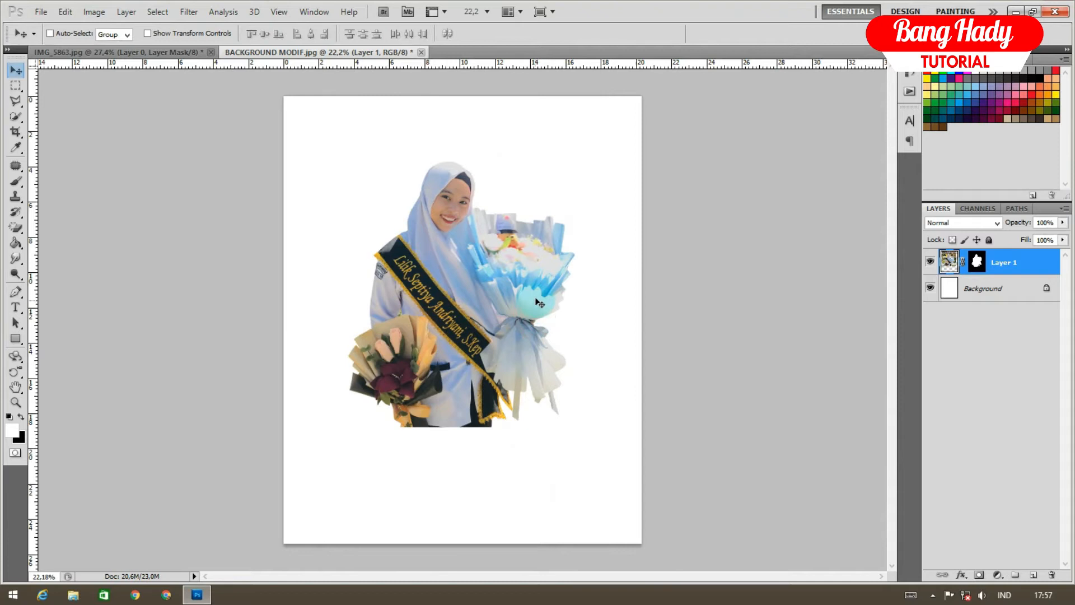
Brighten the graduate slightly by raising the Curves line
key(ctrl+m)
mouse_move(763, 261)
mouse_down()
mouse_move(751, 257)
mouse_move(763, 266)
mouse_up()
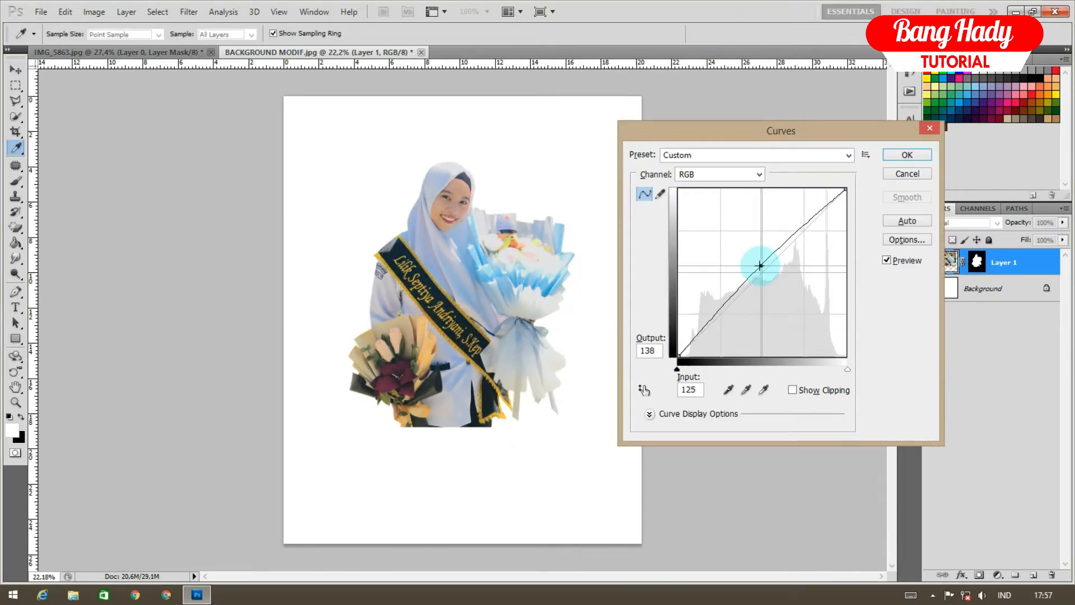
click(906, 159)
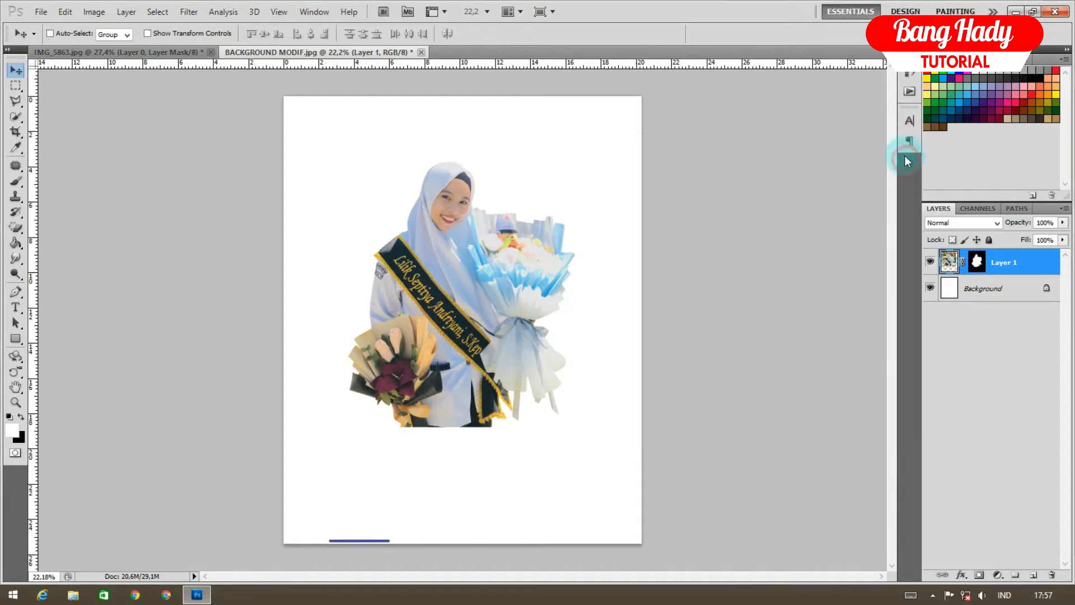
click(1014, 289)
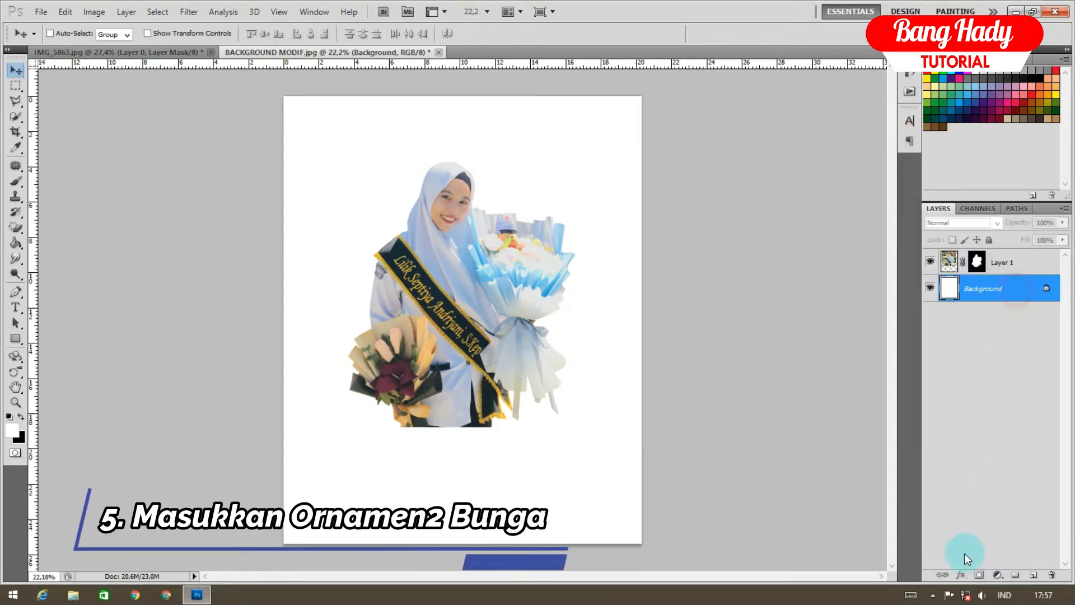
Open the flower wreath image and place it on the poster as Layer 3
click(43, 11)
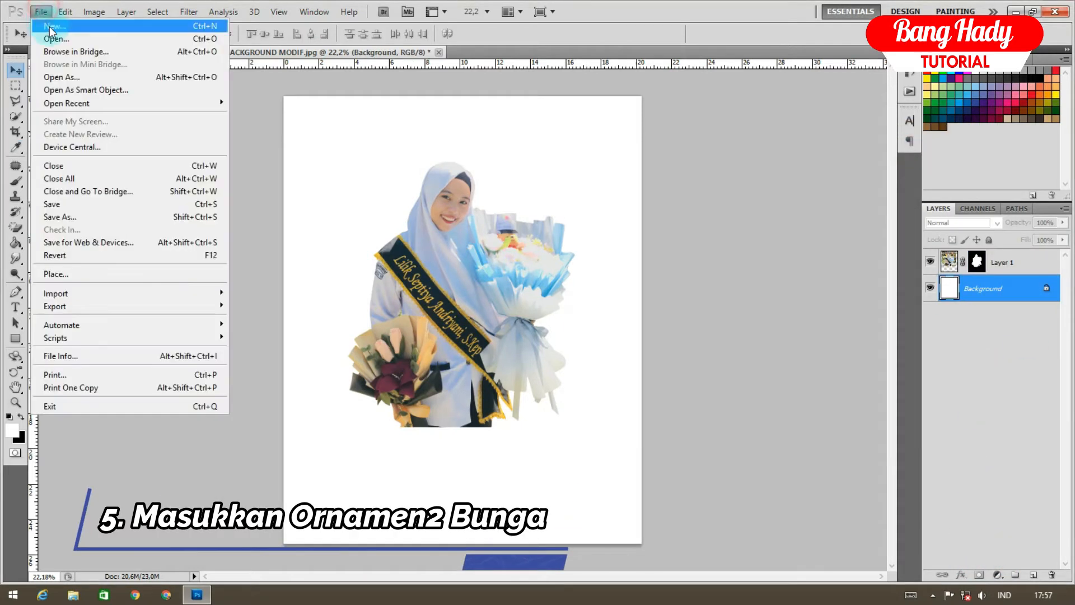
click(53, 38)
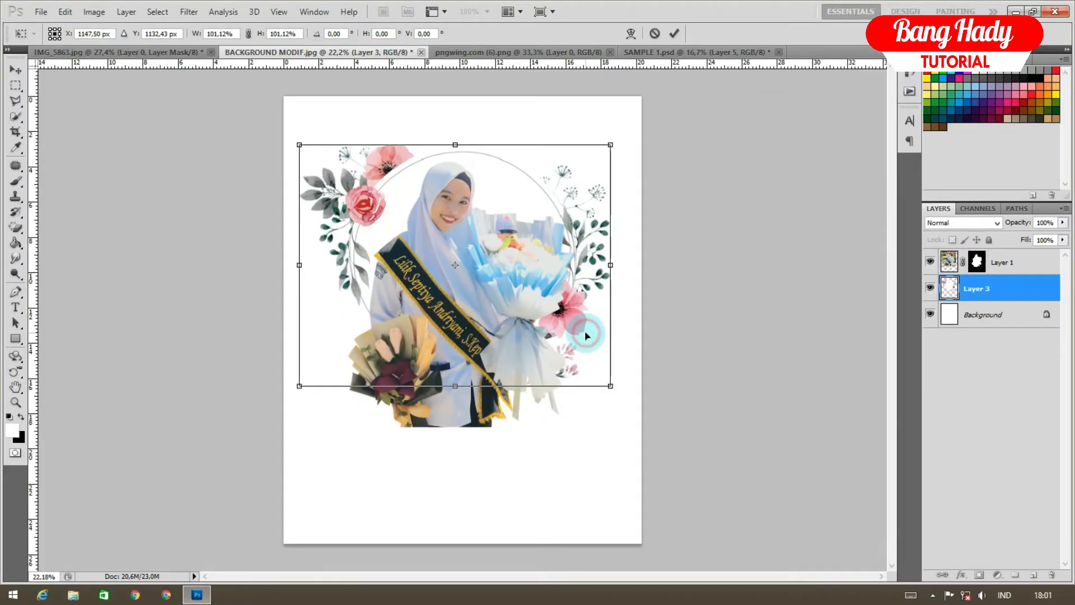
double_click(586, 335)
Shrink the graduate layer to about 80% and move her up within the wreath
click(1022, 268)
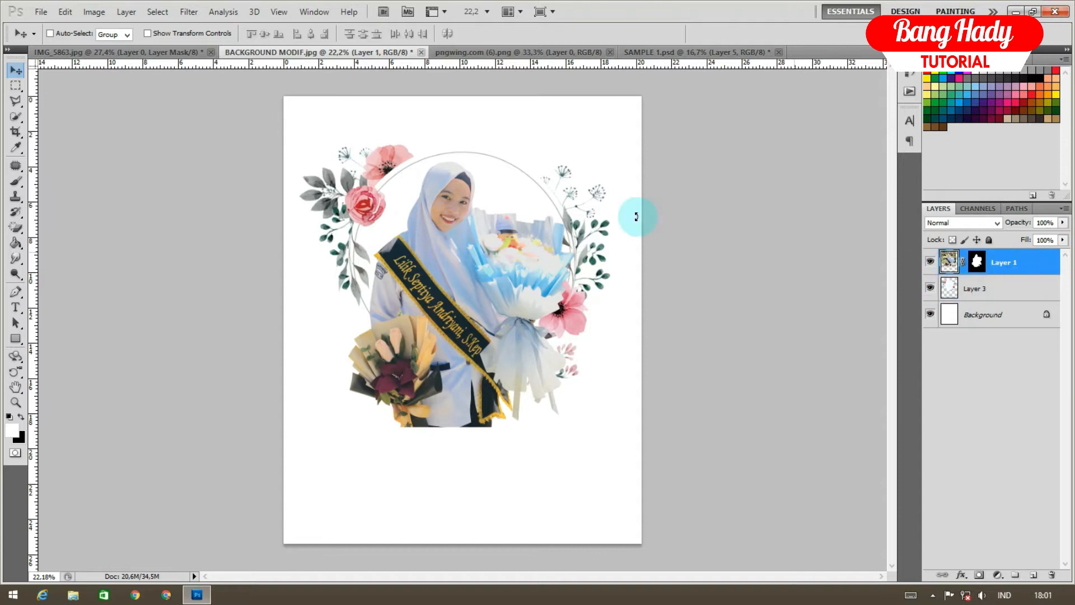
key(ctrl+t)
drag(607, 427, 572, 387)
double_click(529, 338)
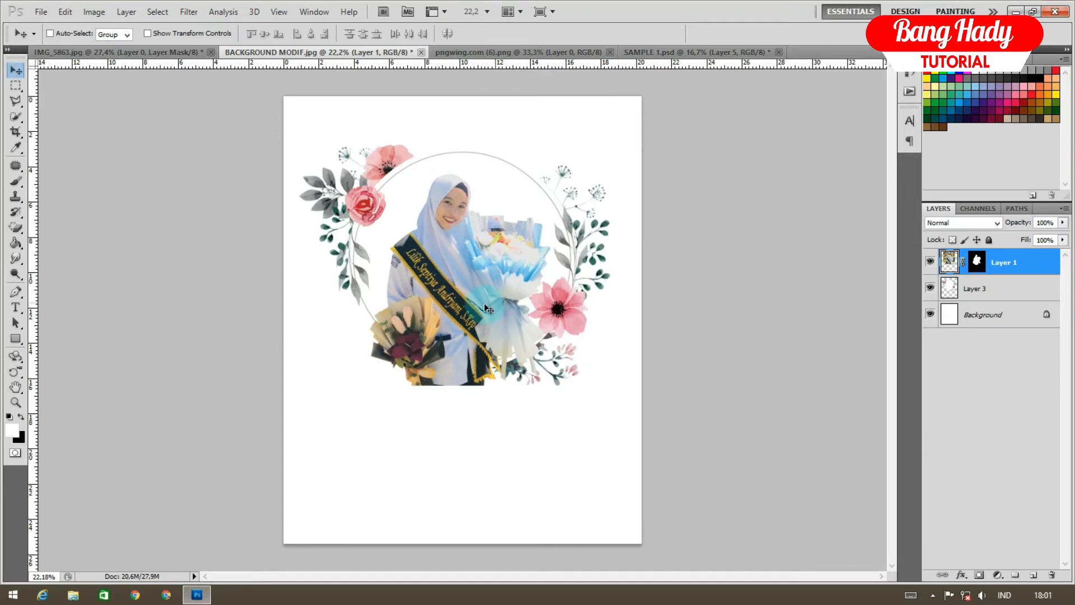
drag(479, 286, 486, 220)
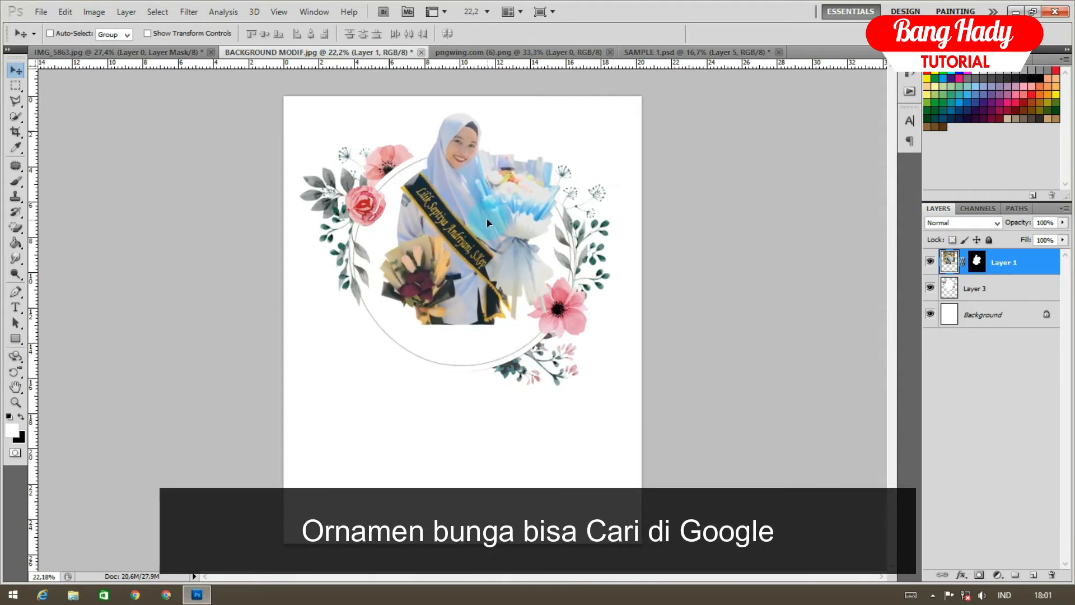
Move the graduate and wreath layers down together
scroll(486, 220, up, 1)
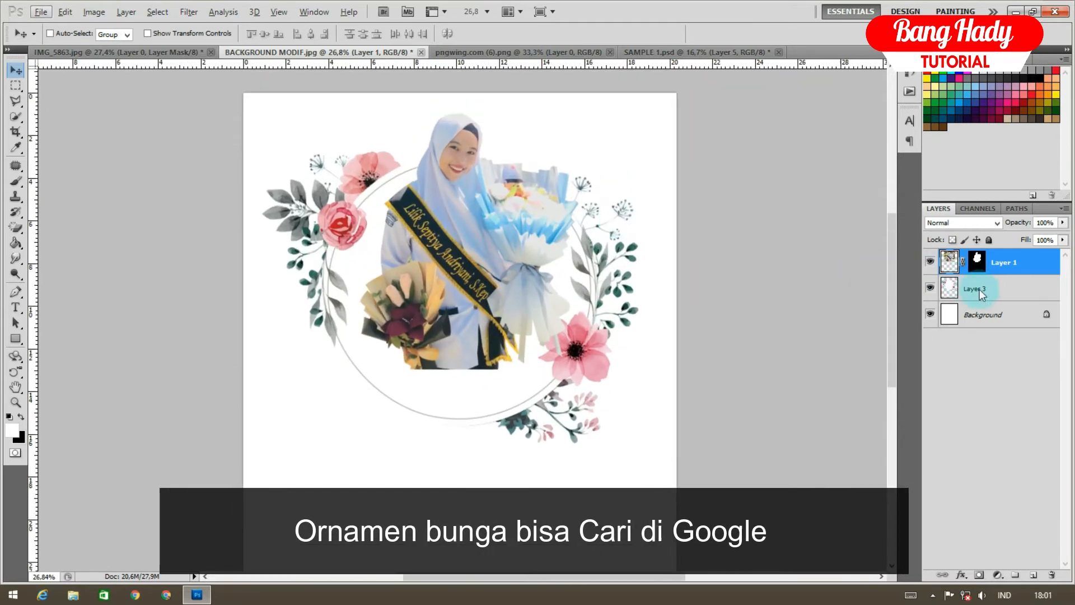
ctrl+click(979, 289)
key(ctrl+t)
drag(573, 236, 570, 276)
double_click(567, 269)
Enlarge the graduate to about 110.69%, raise it slightly, and close pngwing.com (6).png
click(976, 287)
click(1002, 262)
key(ctrl+t)
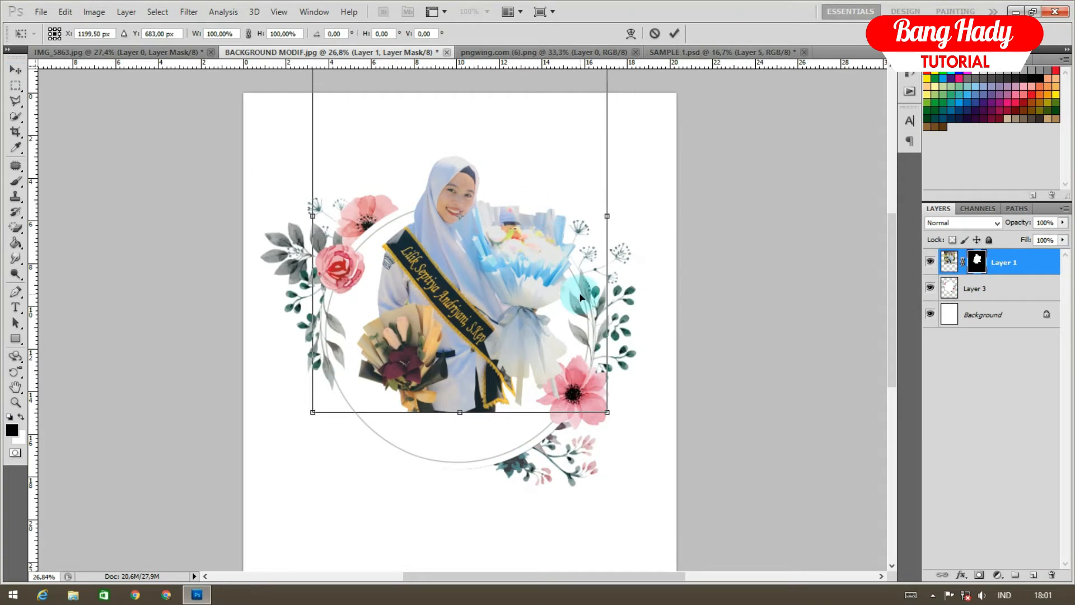
drag(604, 413, 616, 434)
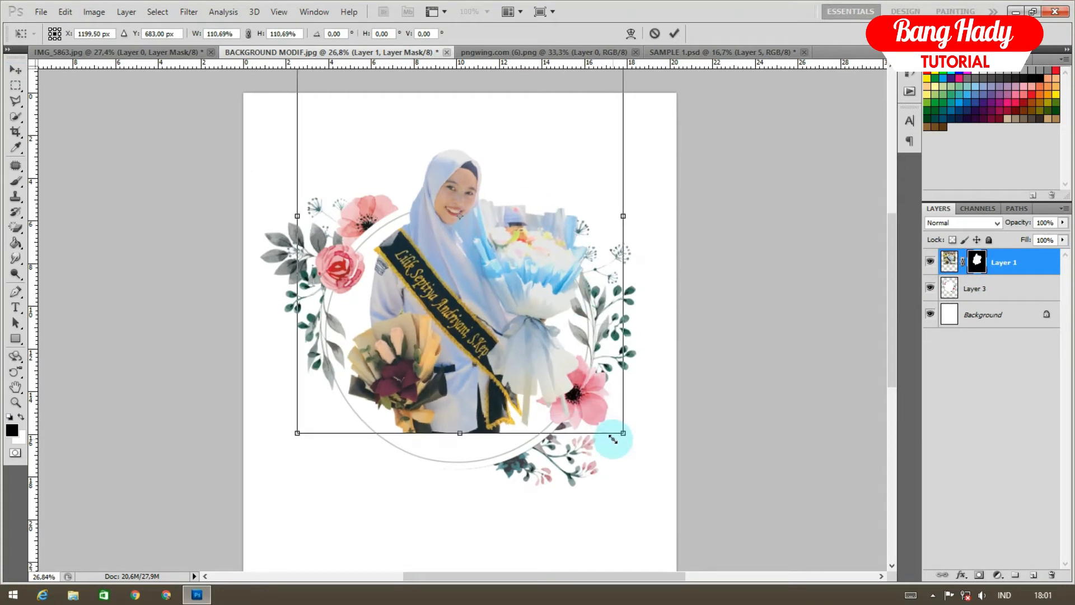
drag(570, 391, 569, 381)
double_click(556, 352)
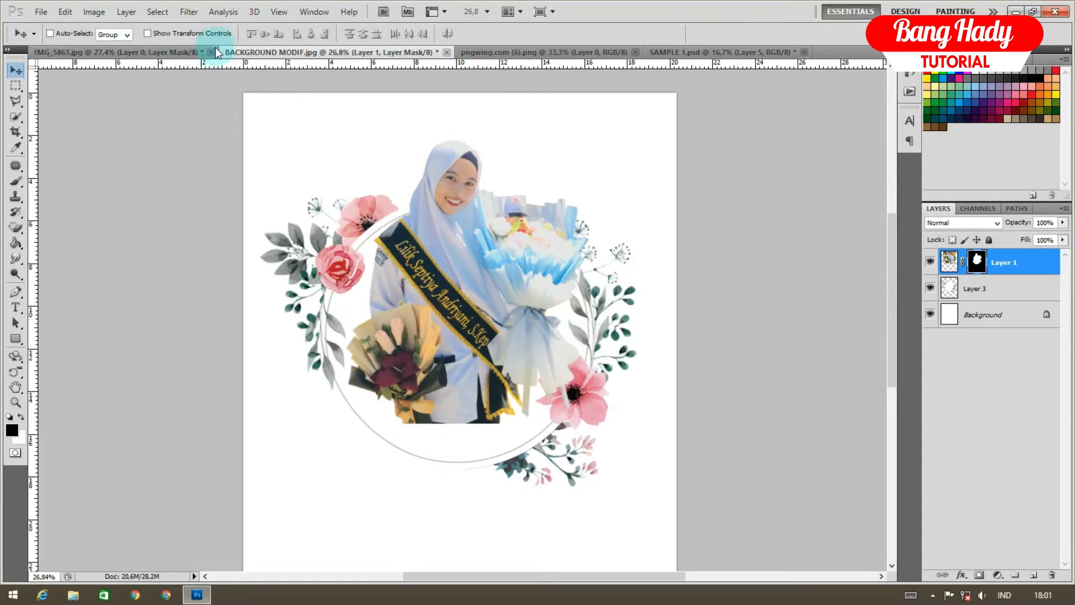
click(634, 53)
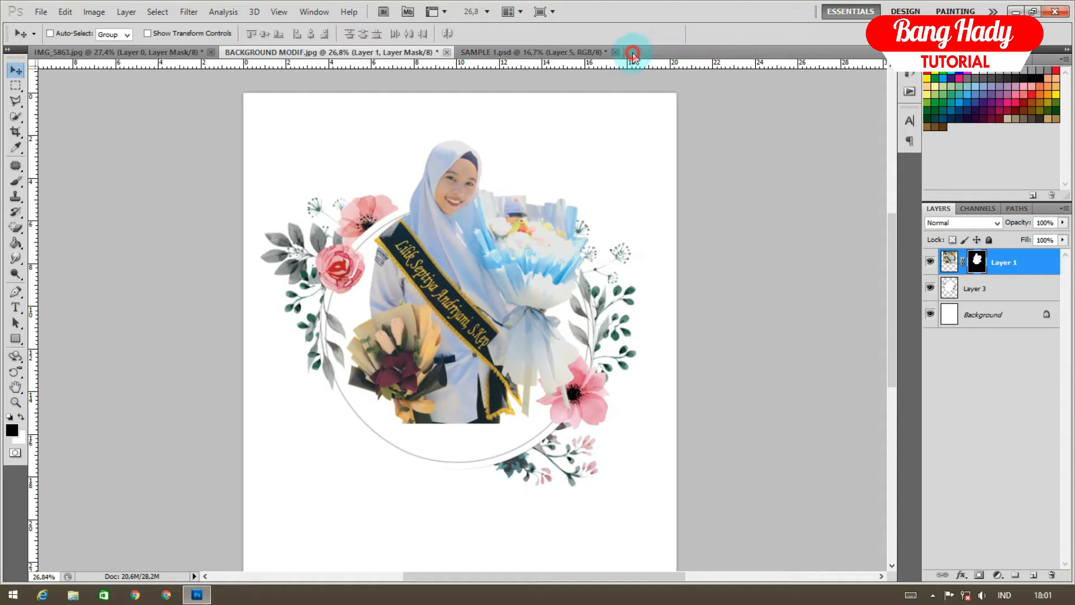
Close SAMPLE 1.psd and open pngguru.com (7) from the BAHAN BINGKAI folder
click(616, 52)
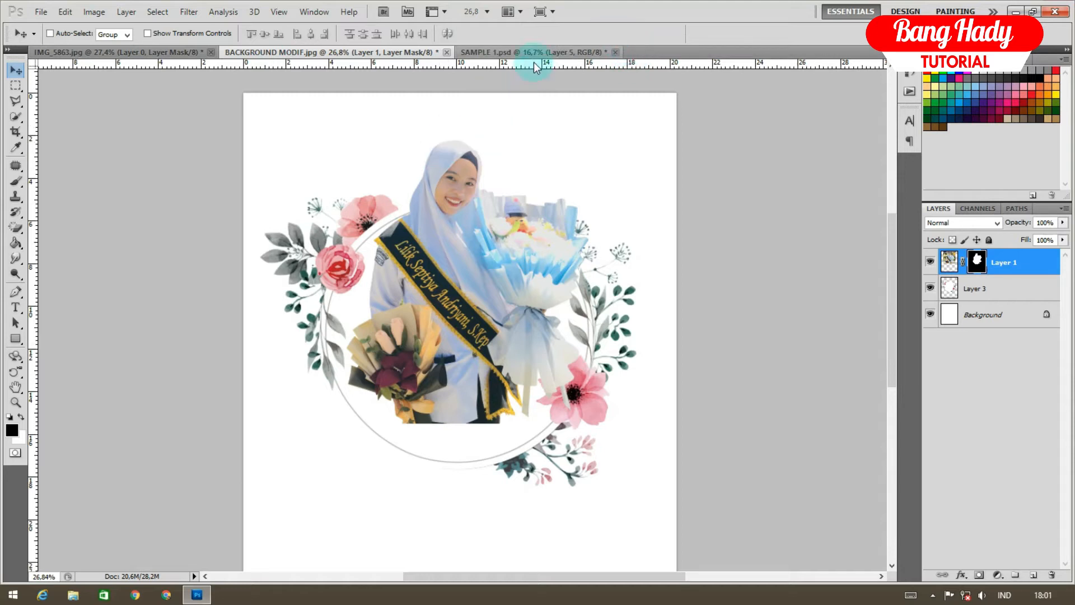
click(41, 12)
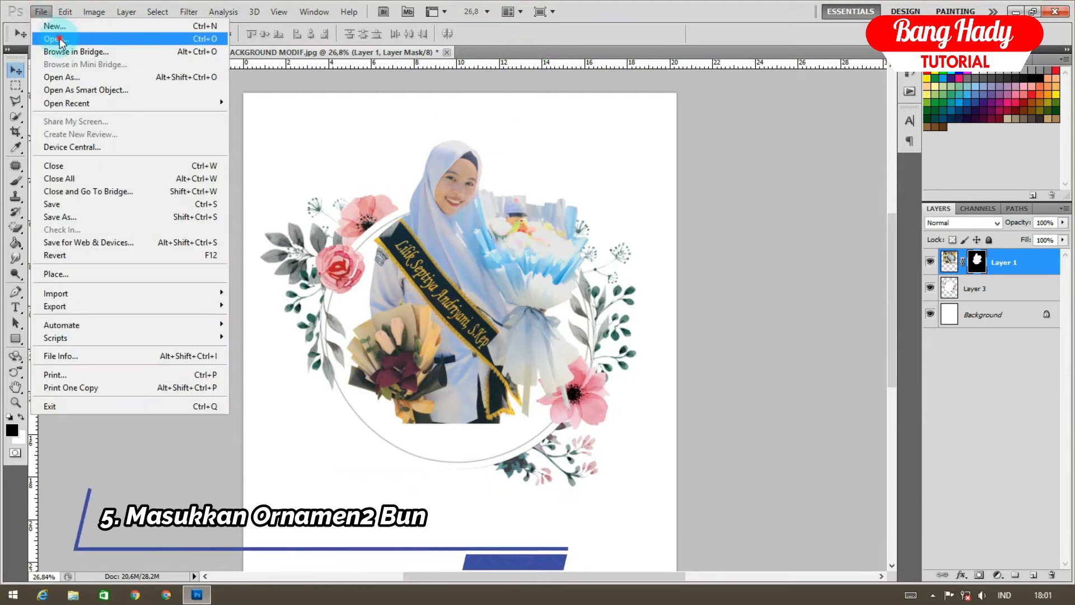
click(45, 24)
click(38, 242)
double_click(231, 180)
click(43, 243)
double_click(269, 219)
double_click(222, 182)
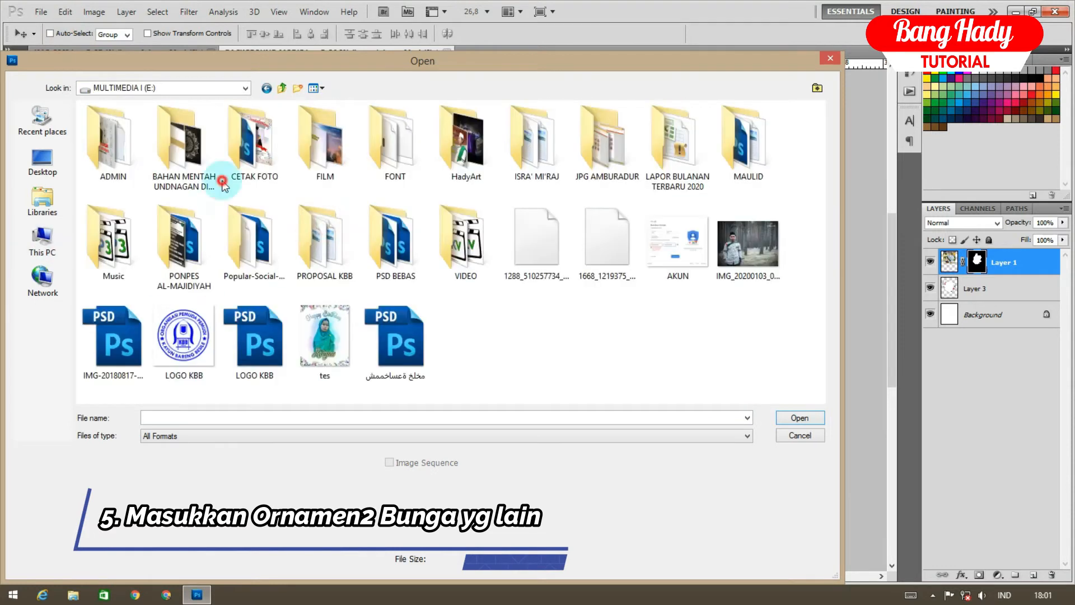
double_click(308, 197)
scroll(351, 208, down, 5)
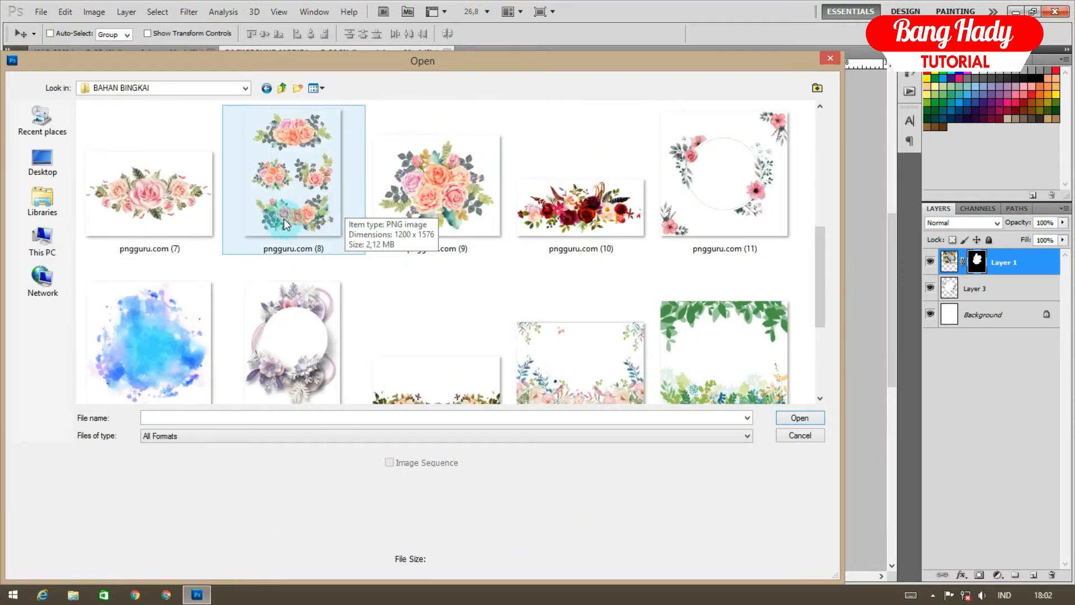
double_click(180, 191)
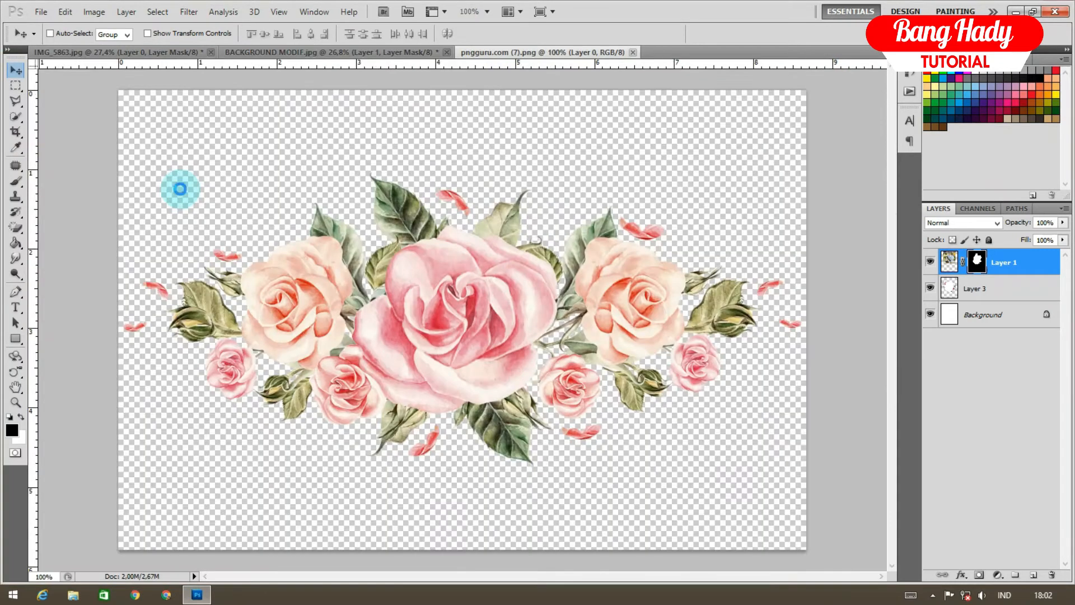
Drag the rose bouquet to the wreath's bottom and enlarge it to about 133.47%
drag(459, 308, 166, 57)
drag(253, 55, 464, 427)
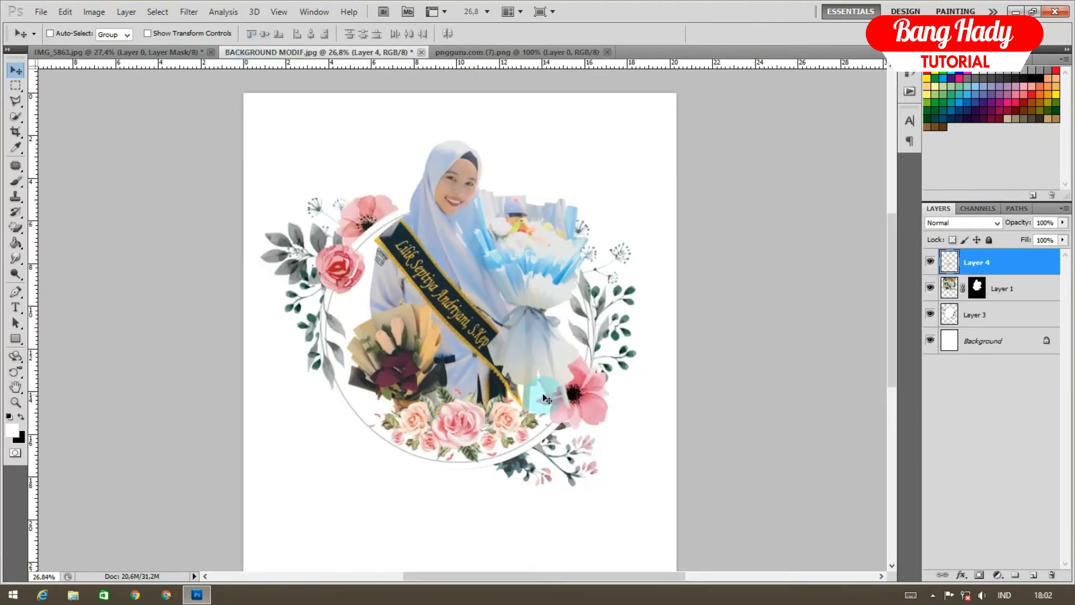
key(ctrl+t)
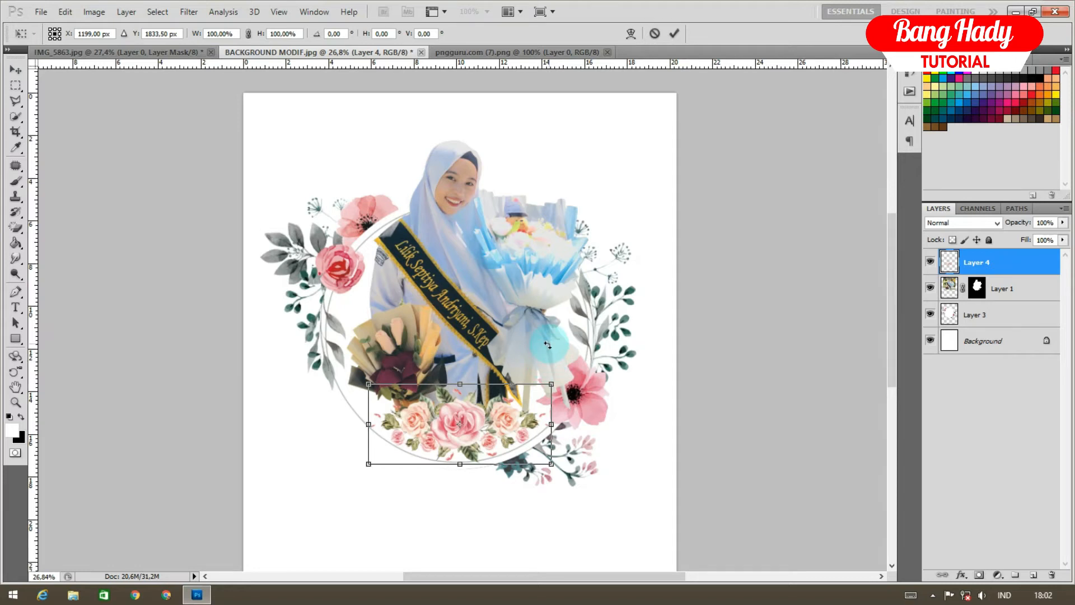
drag(551, 466, 576, 491)
mouse_move(511, 466)
mouse_down()
mouse_move(520, 458)
mouse_move(507, 472)
mouse_up()
double_click(506, 466)
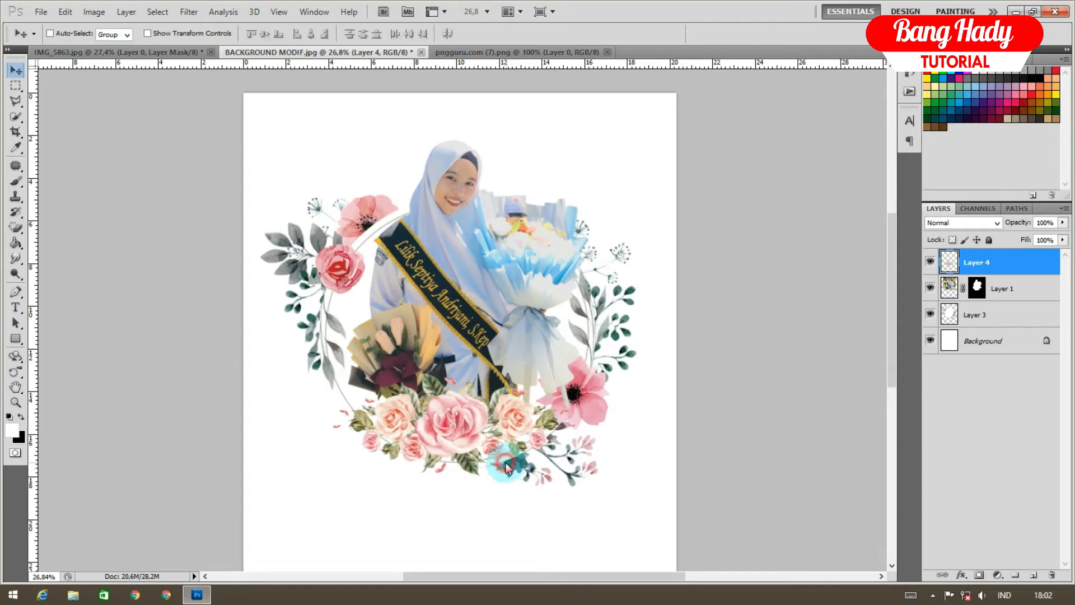
click(41, 12)
click(46, 36)
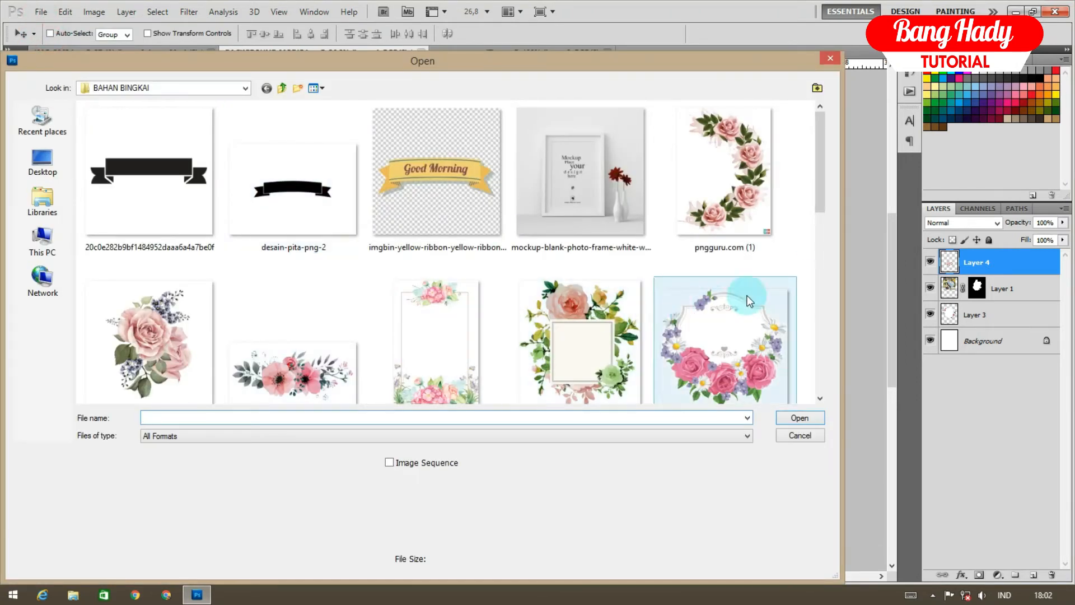
Open the pngguru.com (18) white flower image and drag it into the poster
drag(816, 187, 771, 361)
click(246, 342)
double_click(246, 341)
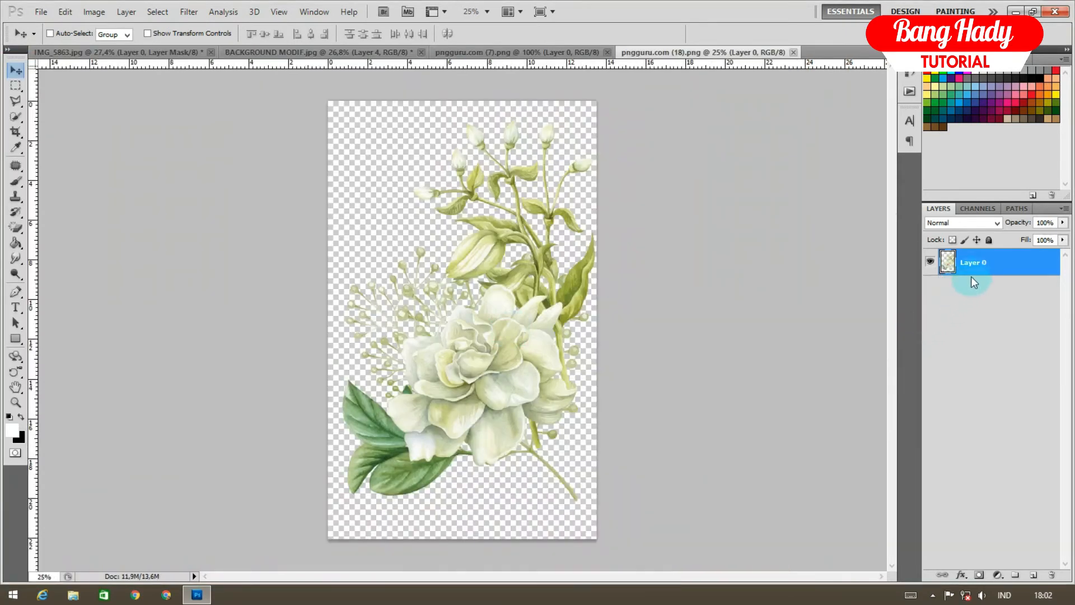
drag(482, 248, 386, 391)
Put Layer 5 below the roses, scale it to about 36.21%, rotate −25°, place it lower left
drag(991, 279, 991, 301)
key(ctrl+t)
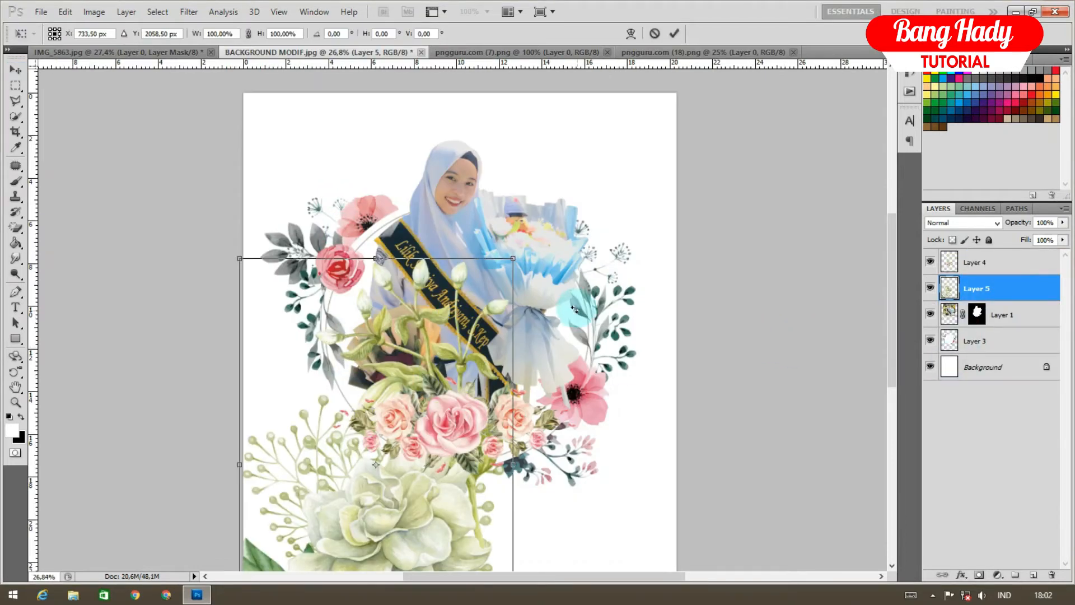
drag(512, 255, 447, 368)
drag(419, 401, 426, 288)
drag(498, 278, 397, 279)
drag(396, 317, 403, 287)
drag(403, 329, 372, 310)
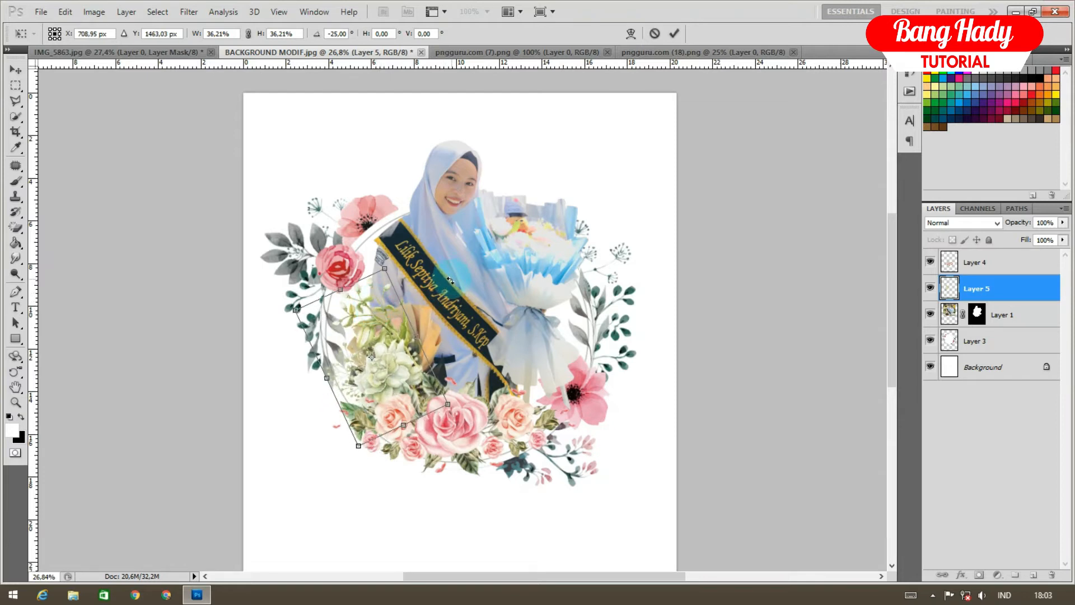
key(Return)
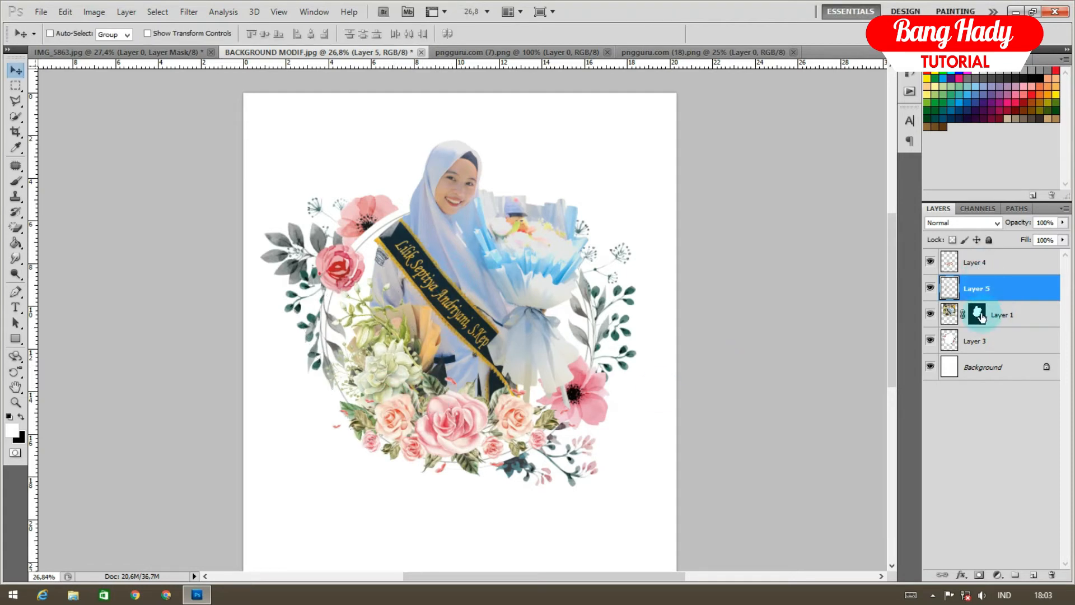
Rescale the rose bouquet to about 107% and shift it slightly right
click(985, 262)
key(ctrl+t)
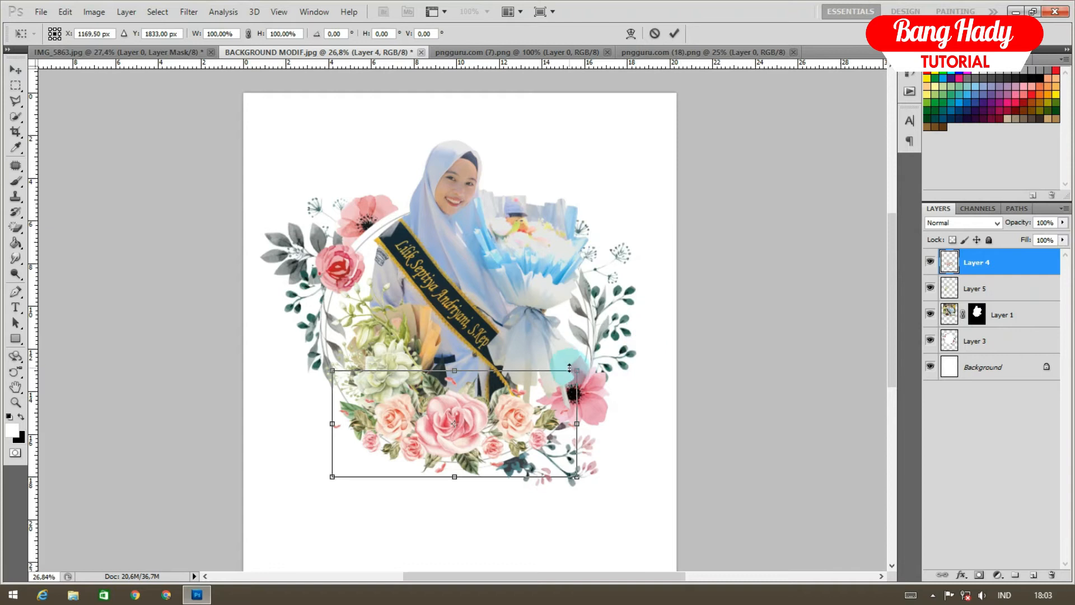
drag(576, 370, 556, 380)
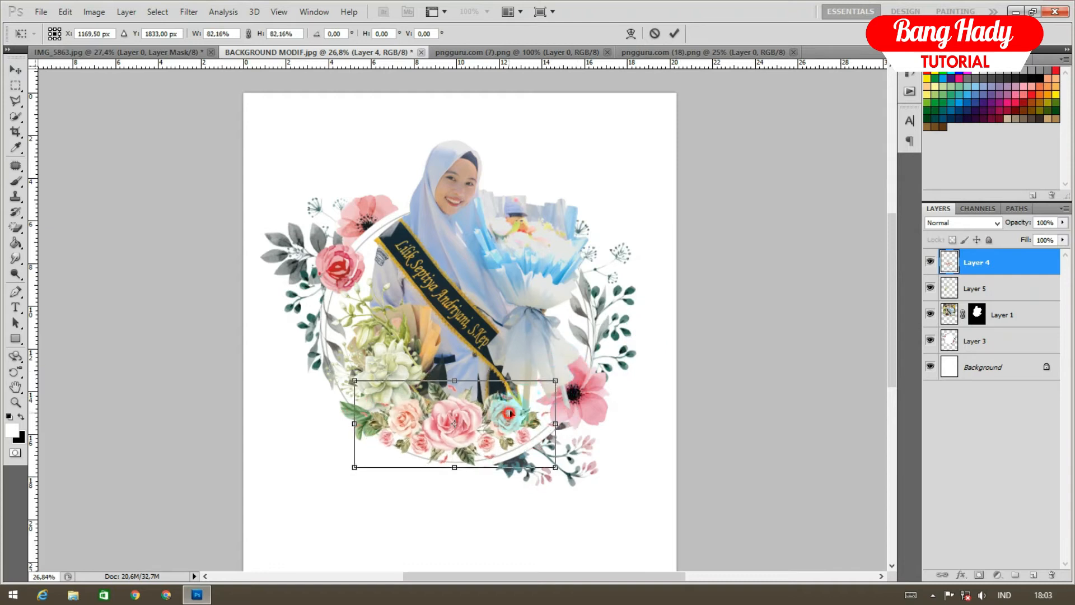
drag(506, 413, 510, 413)
double_click(510, 413)
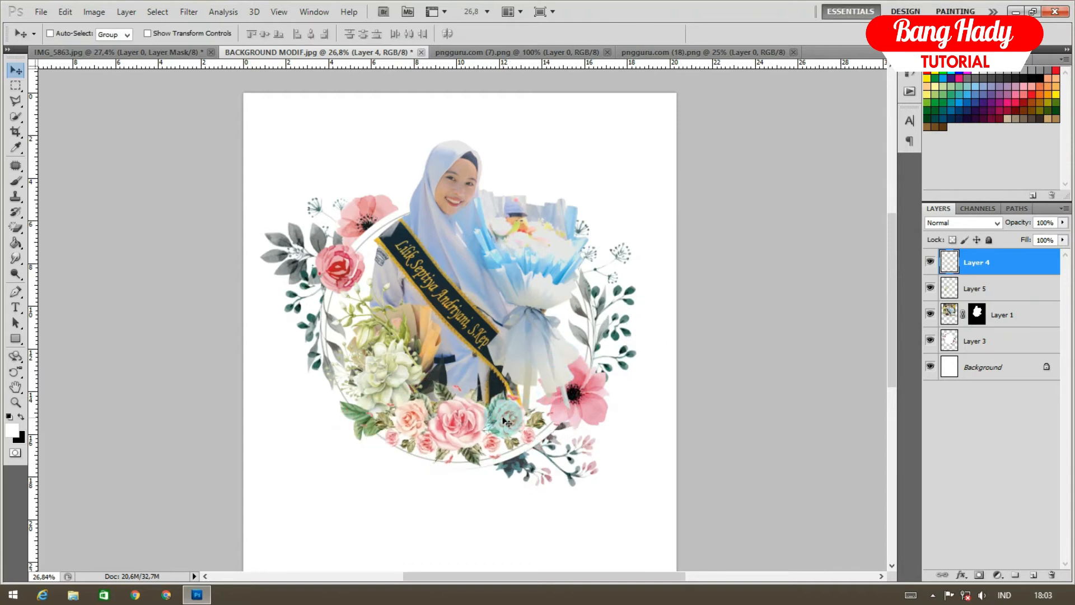
key(ctrl+t)
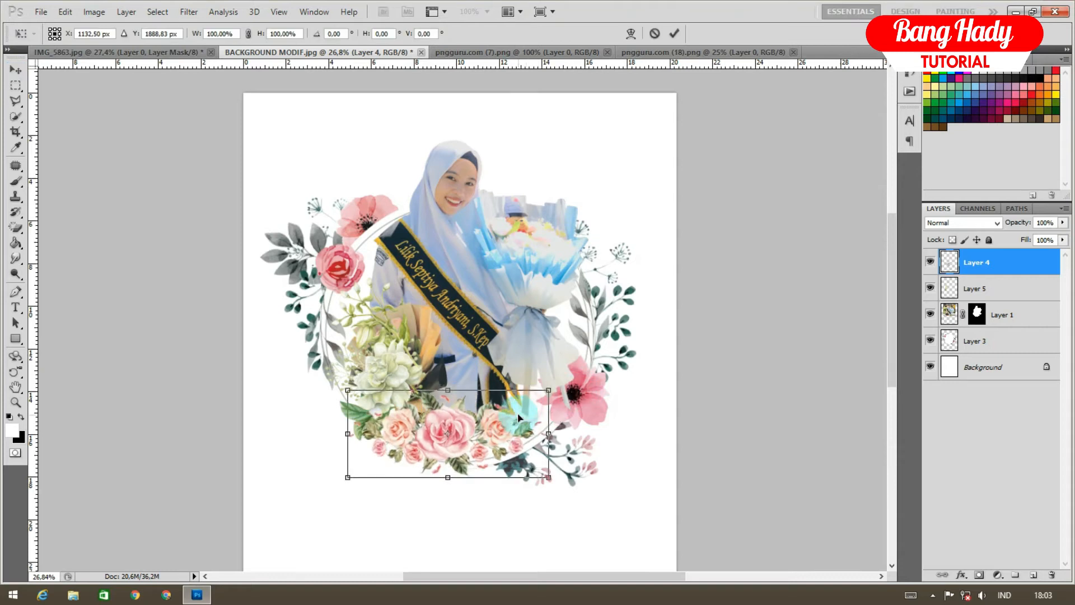
drag(544, 393, 550, 388)
drag(511, 423, 527, 419)
double_click(520, 415)
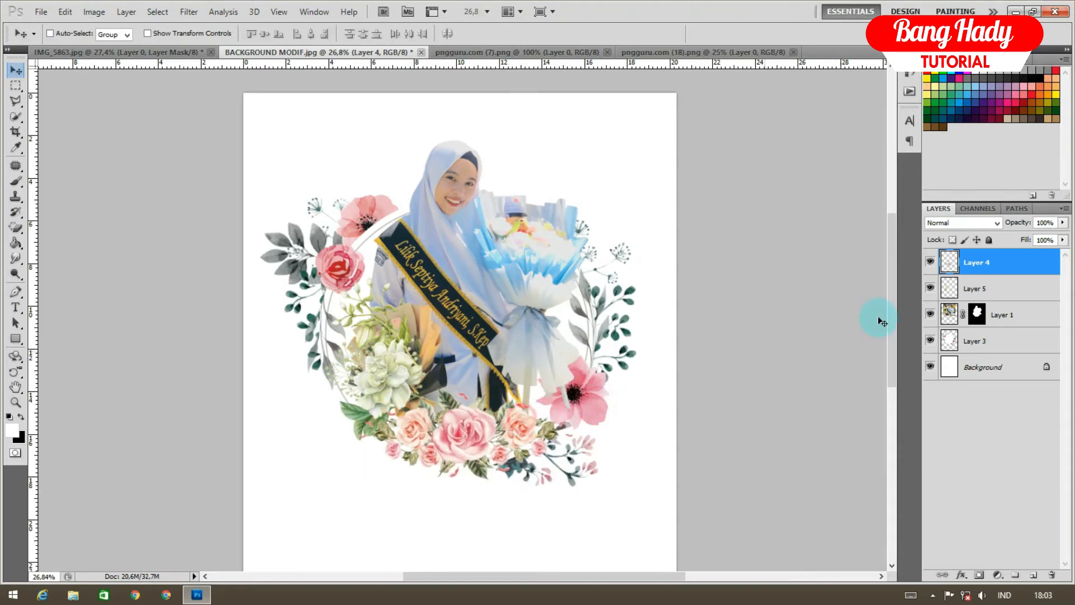
Move and rotate the white flower about 7°, then duplicate it as Layer 5 copy
click(982, 290)
key(ctrl+t)
drag(417, 383, 424, 398)
drag(502, 371, 502, 388)
drag(413, 407, 420, 394)
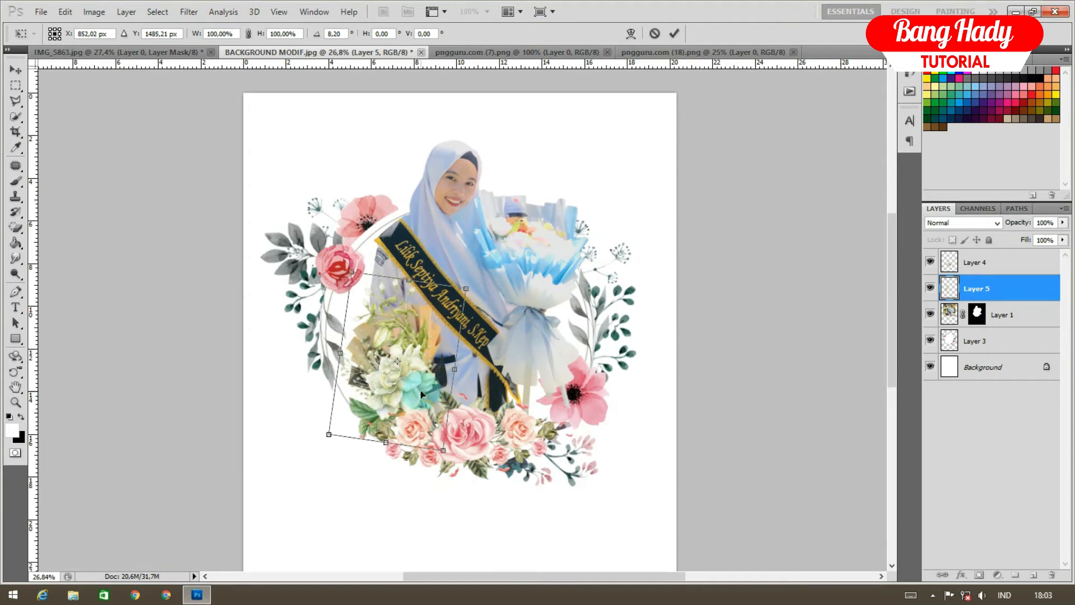
key(Return)
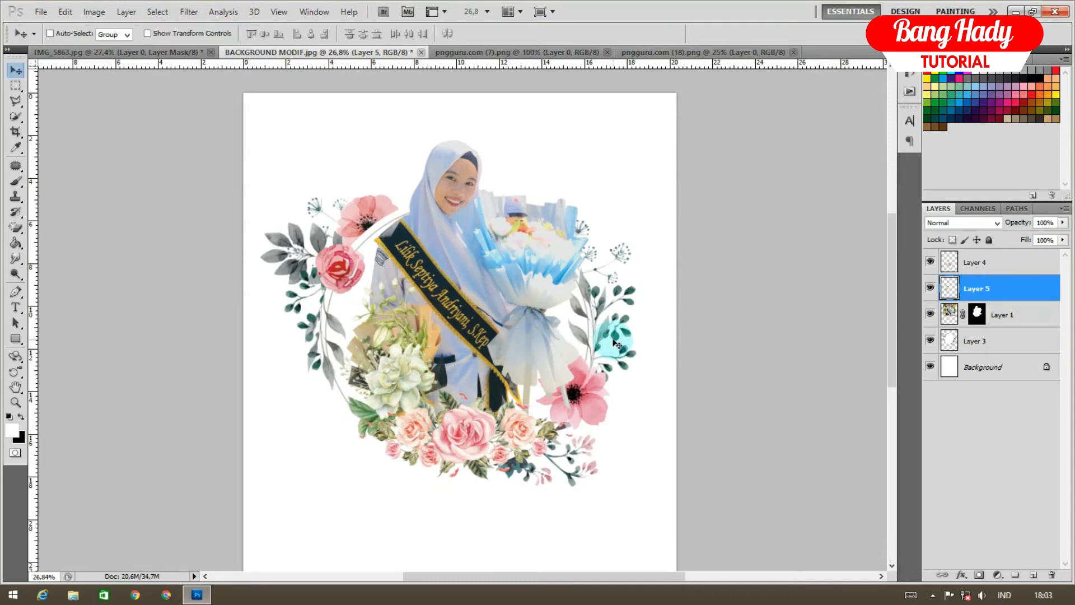
key(ctrl+j)
key(ctrl+t)
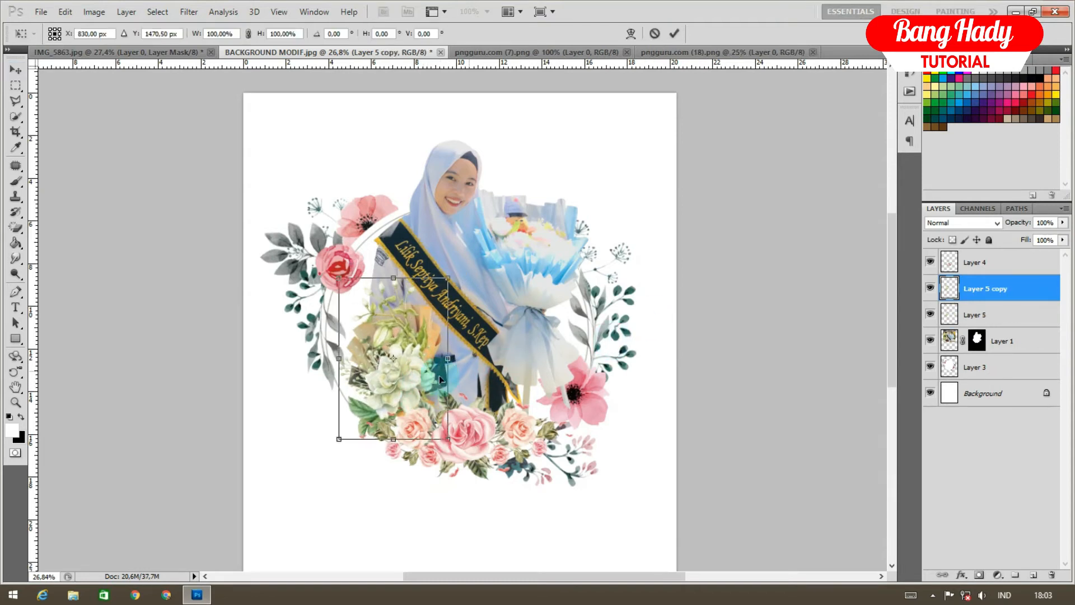
Flip the white flower copy horizontally and move it to the wreath's lower right
drag(429, 384, 548, 414)
right_click(471, 371)
click(532, 555)
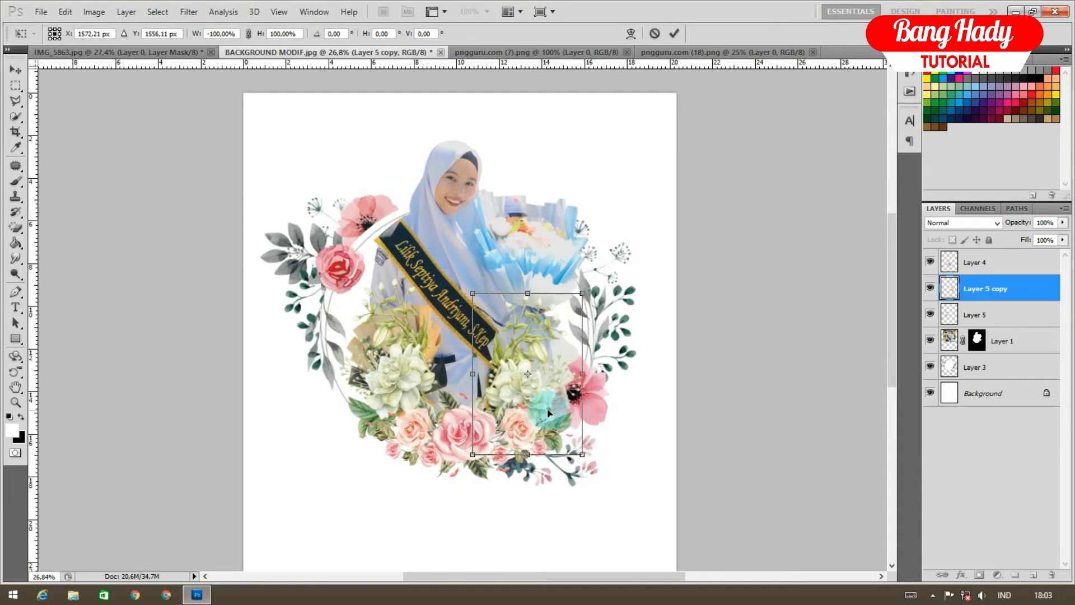
key(Return)
scroll(521, 363, down, 3)
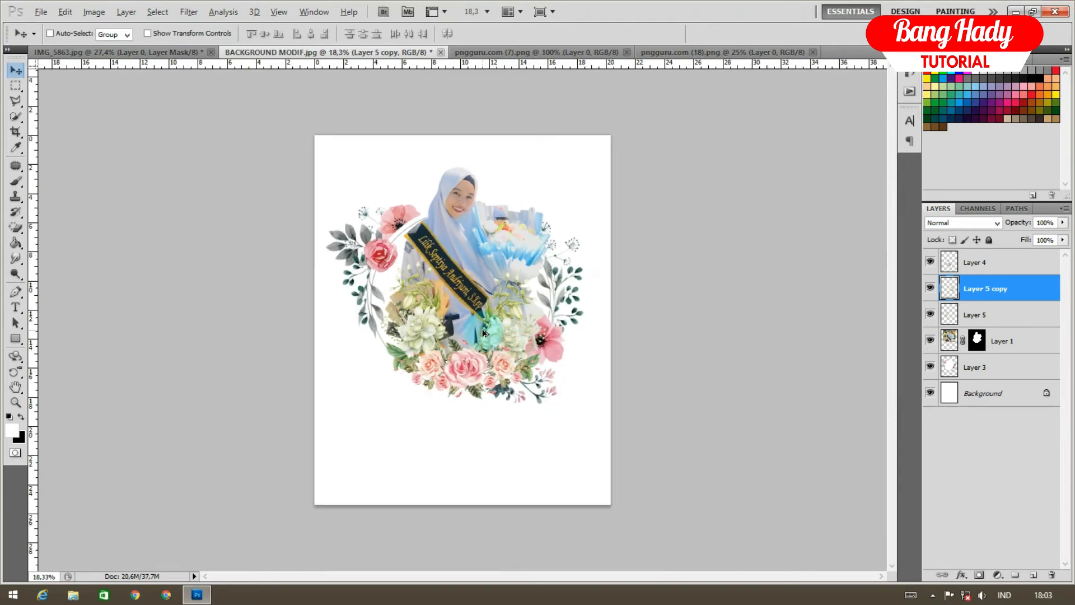
scroll(482, 333, up, 4)
scroll(482, 333, up, 1)
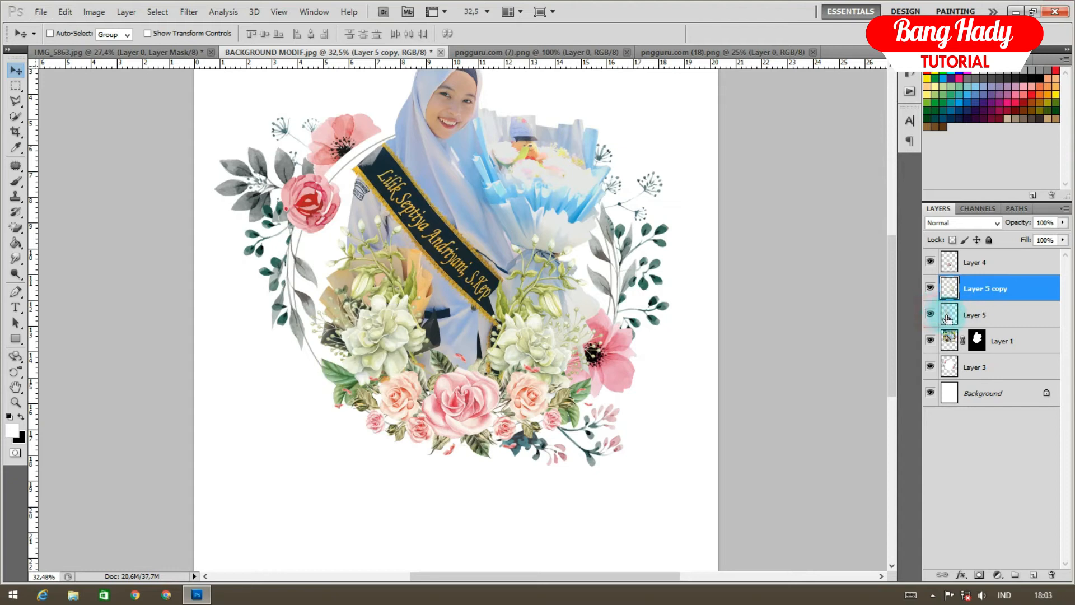
Shrink both white flower layers together to 88.31% and shift them slightly down-right
shift+click(969, 315)
key(ctrl+t)
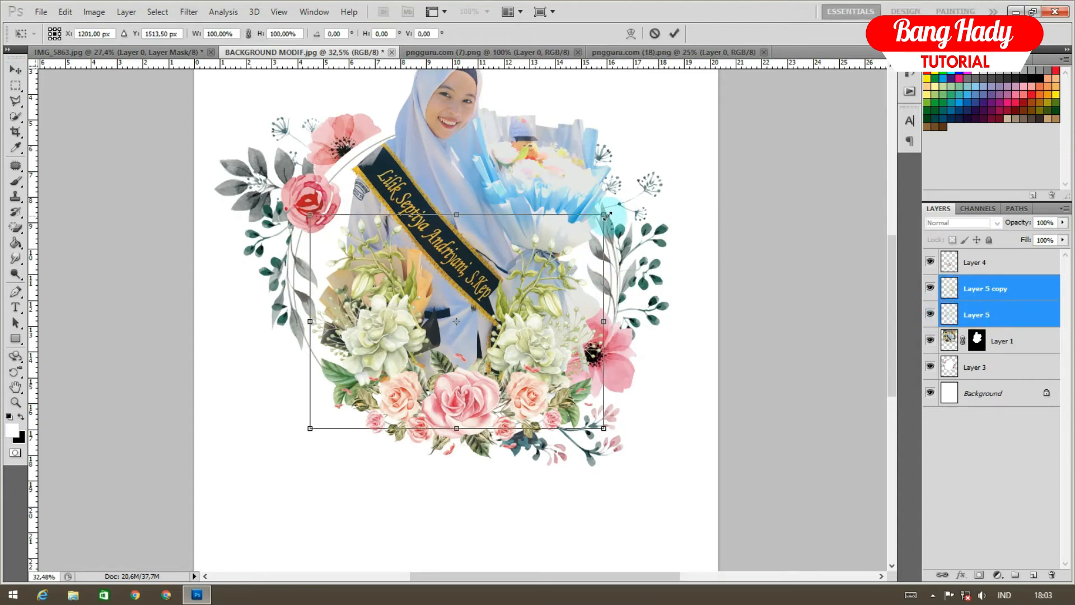
drag(607, 216, 589, 229)
mouse_move(555, 265)
mouse_down()
mouse_move(563, 289)
mouse_move(561, 280)
mouse_up()
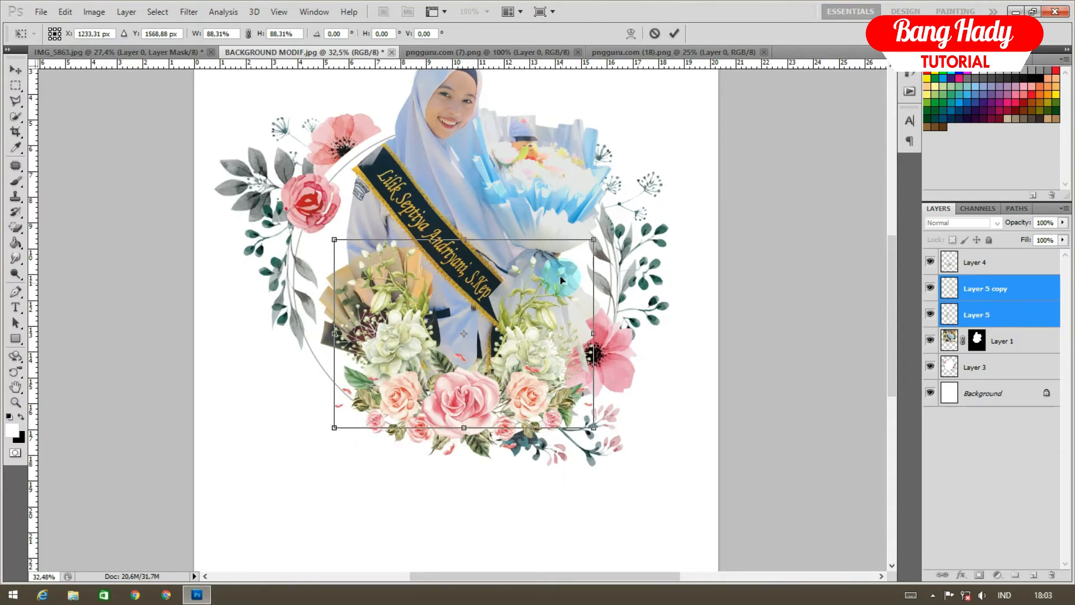
key(Return)
scroll(678, 286, down, 3)
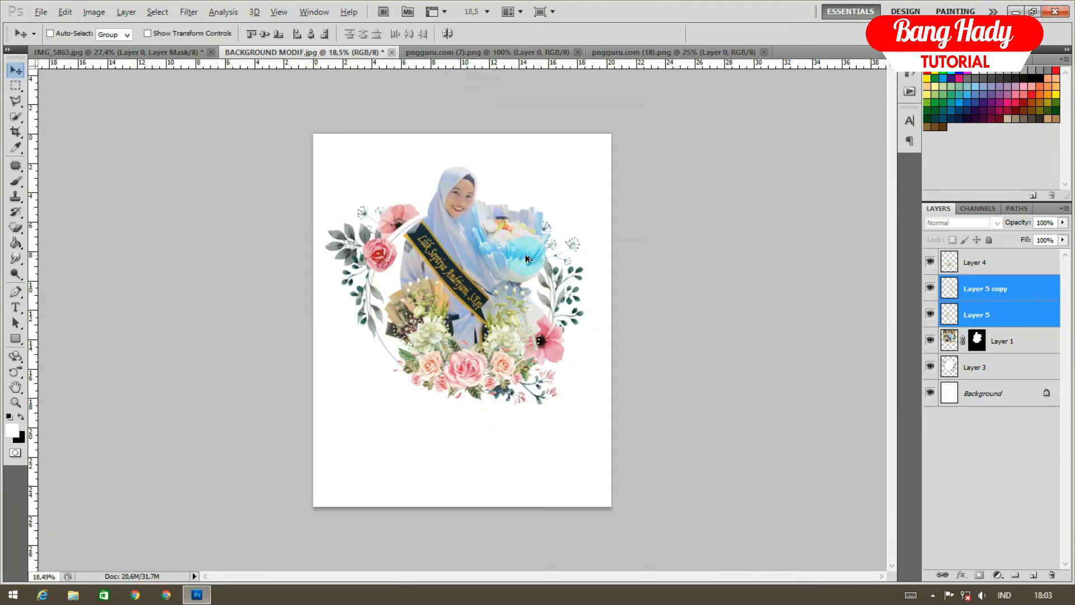
click(999, 342)
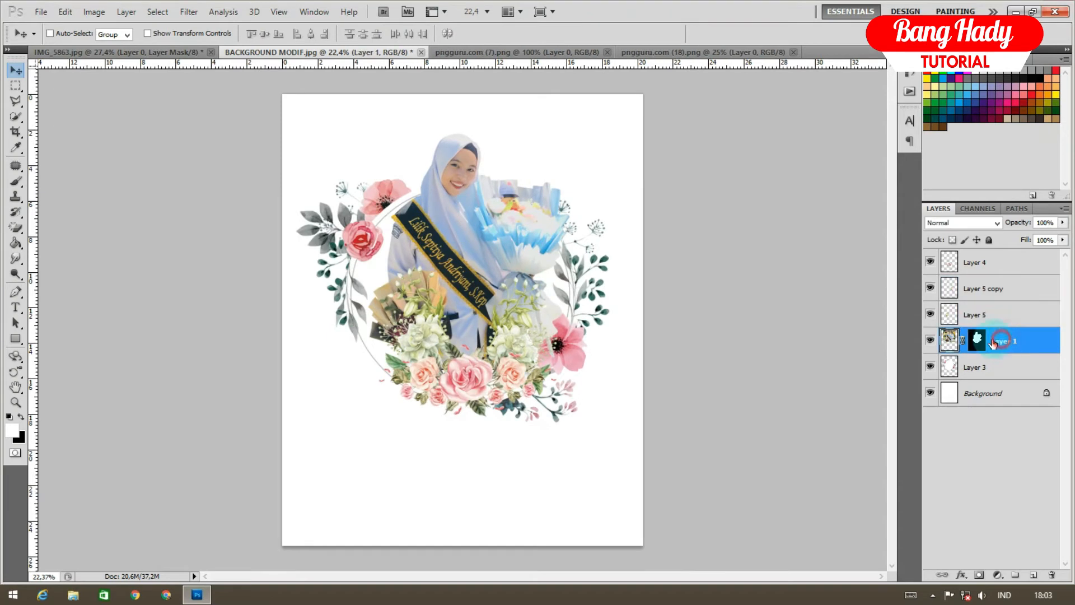
Nudge the graduate photo slightly down in the wreath, undoing a trial horizontal flip
key(ctrl+t)
right_click(550, 224)
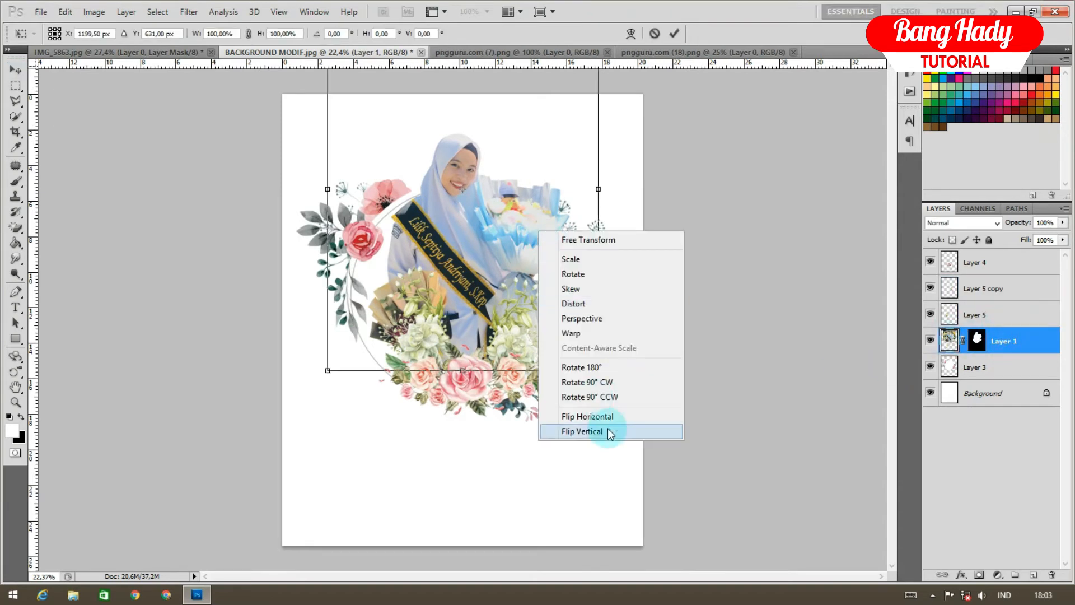
click(609, 417)
key(ctrl+z)
mouse_move(526, 317)
mouse_down()
mouse_move(515, 320)
mouse_move(527, 325)
mouse_up()
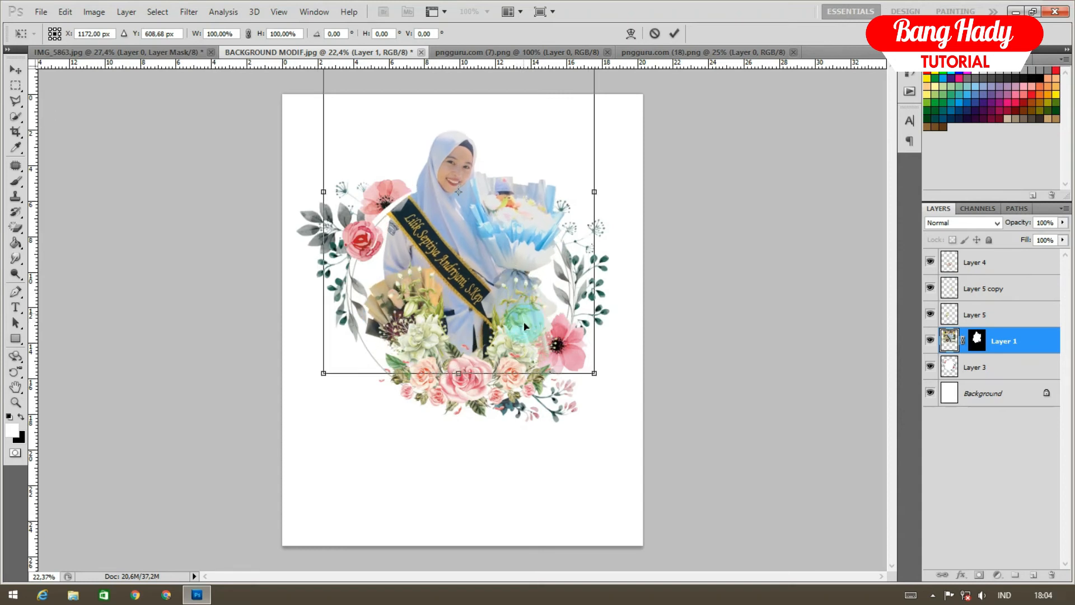
key(Return)
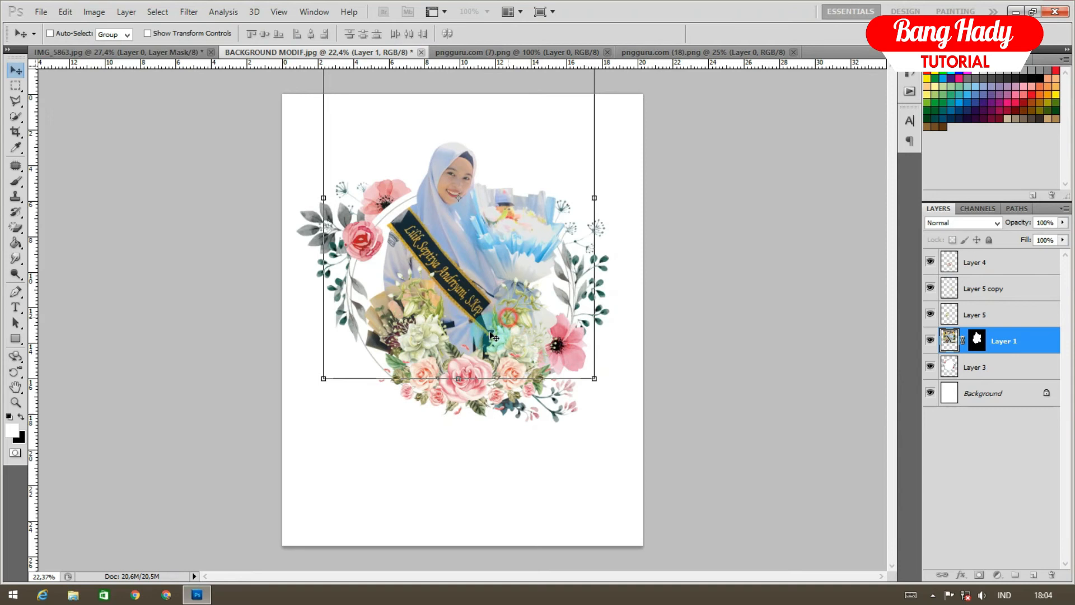
scroll(364, 343, up, 5)
scroll(364, 343, down, 5)
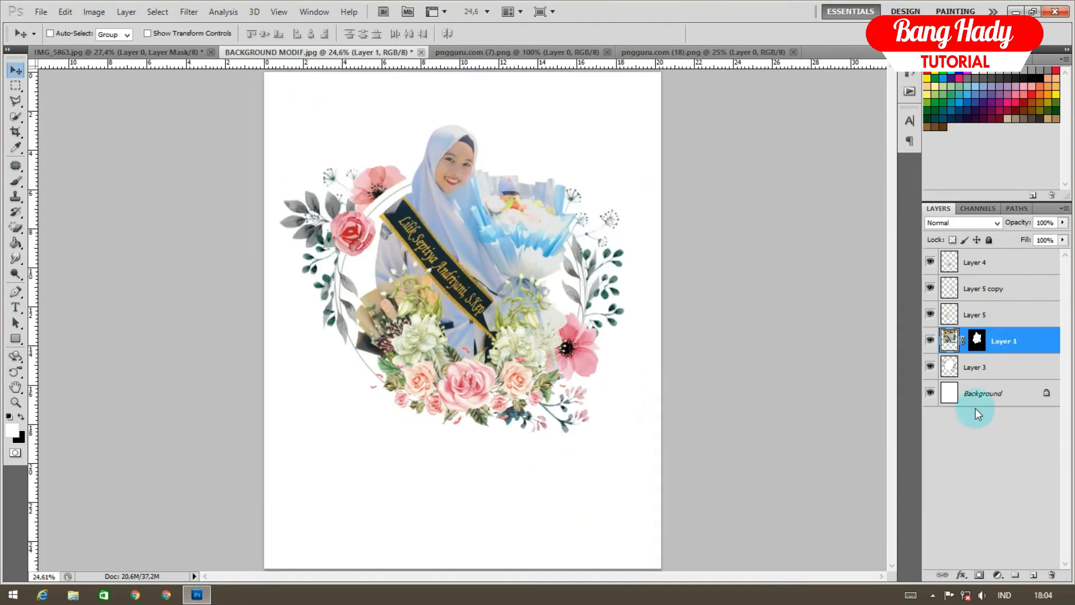
Apply Auto Tone to the graduate photo
click(93, 11)
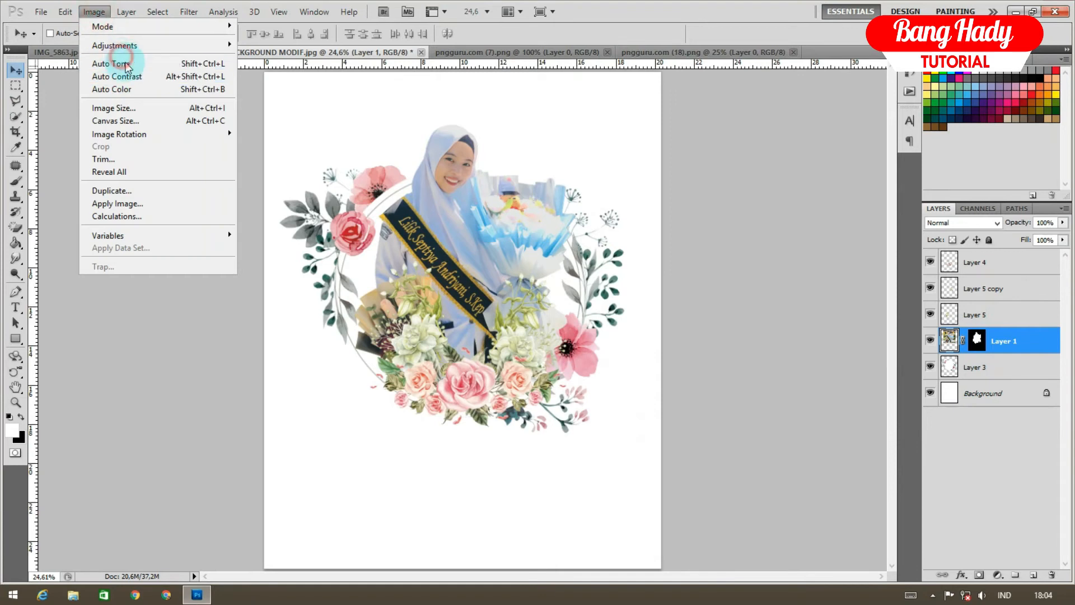
click(127, 64)
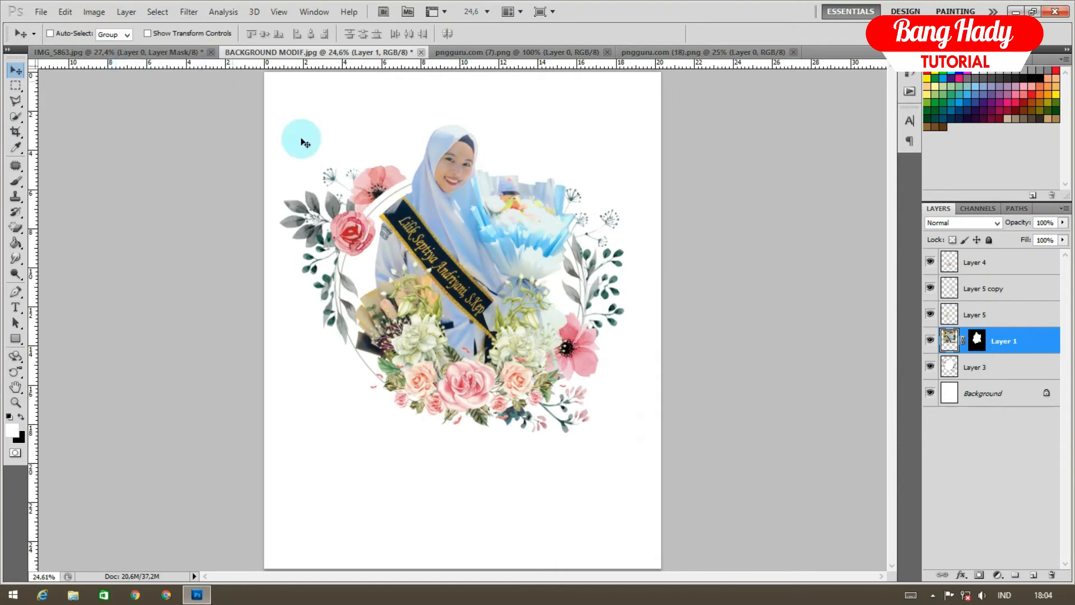
scroll(582, 251, down, 2)
scroll(582, 251, up, 2)
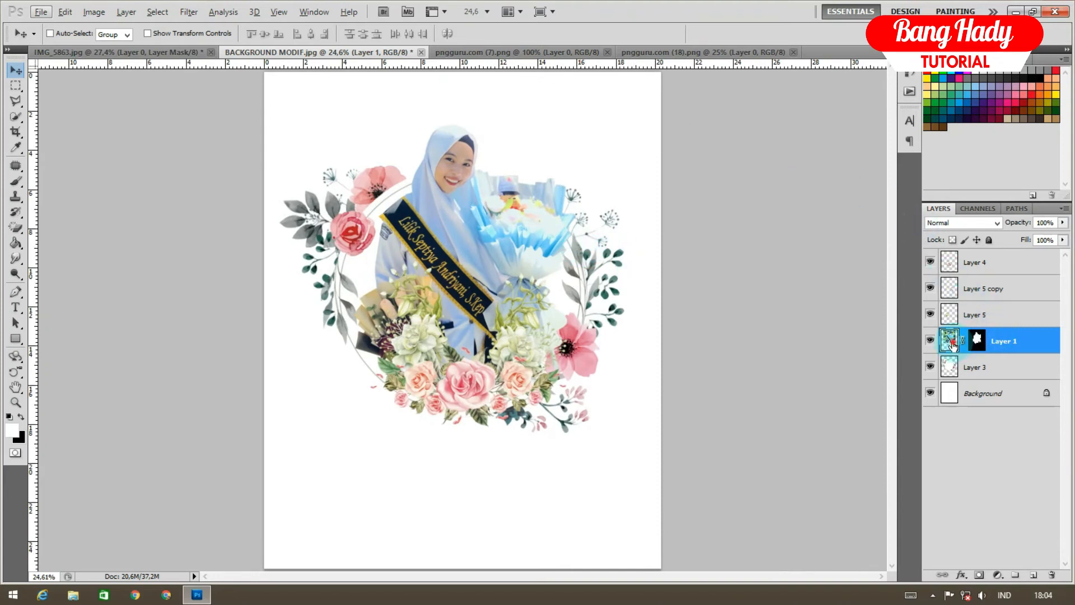
Add a slight midpoint curve to the photo with Curves
key(ctrl+m)
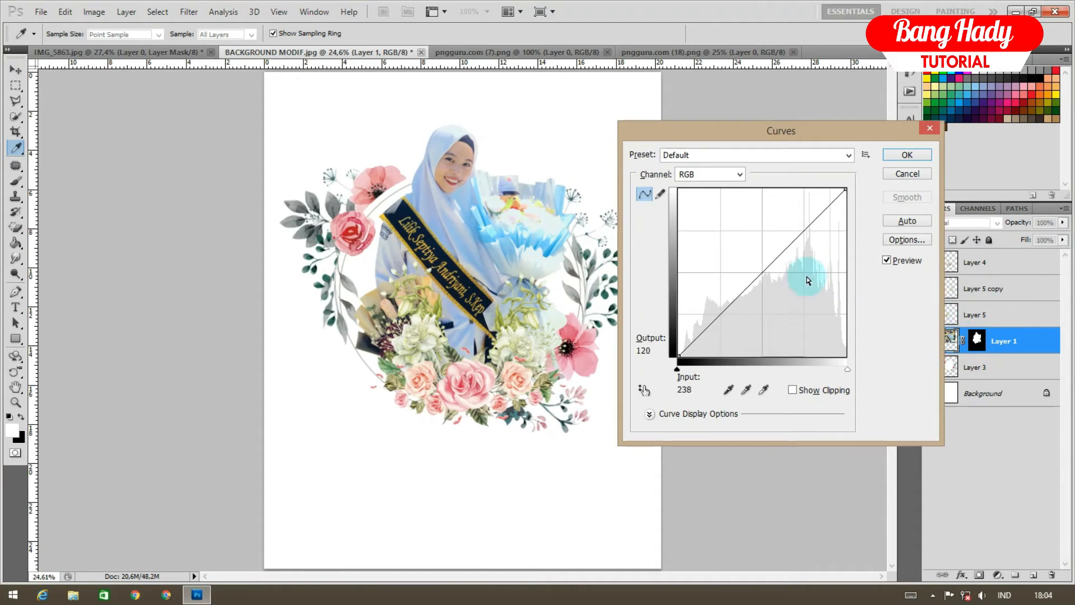
click(768, 270)
drag(771, 271, 770, 271)
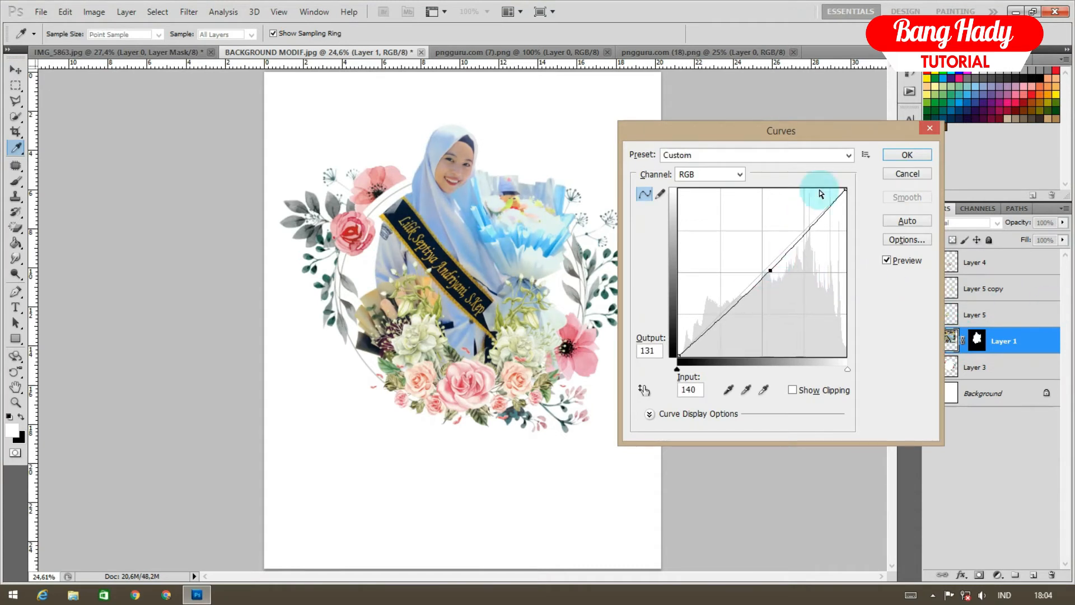
click(905, 155)
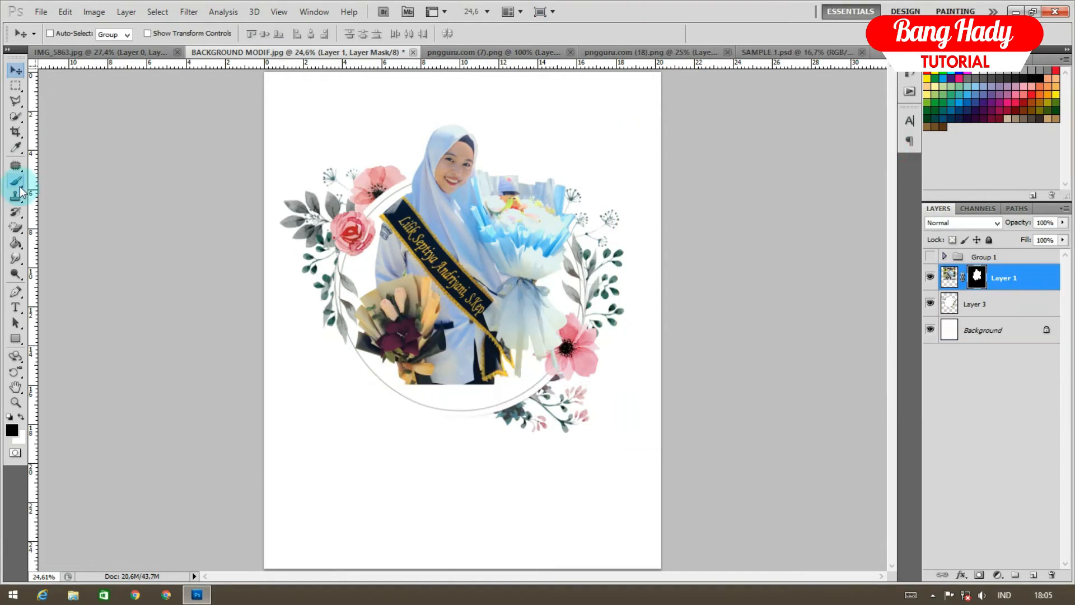
click(16, 181)
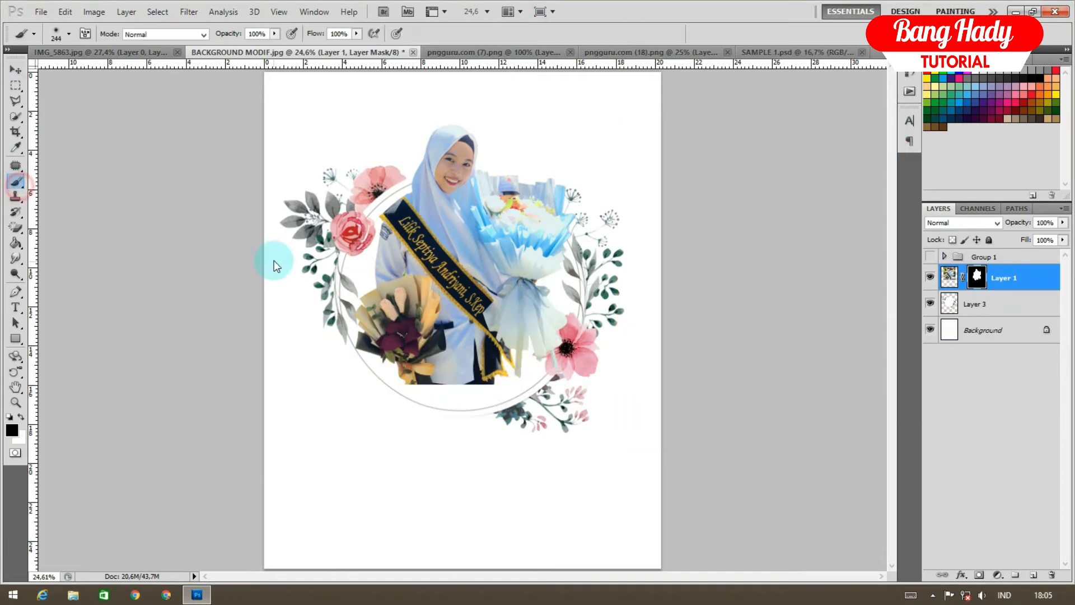
Paint the photo's lower edge away around the bouquets with a soft brush on Layer 1's mask
right_click(504, 389)
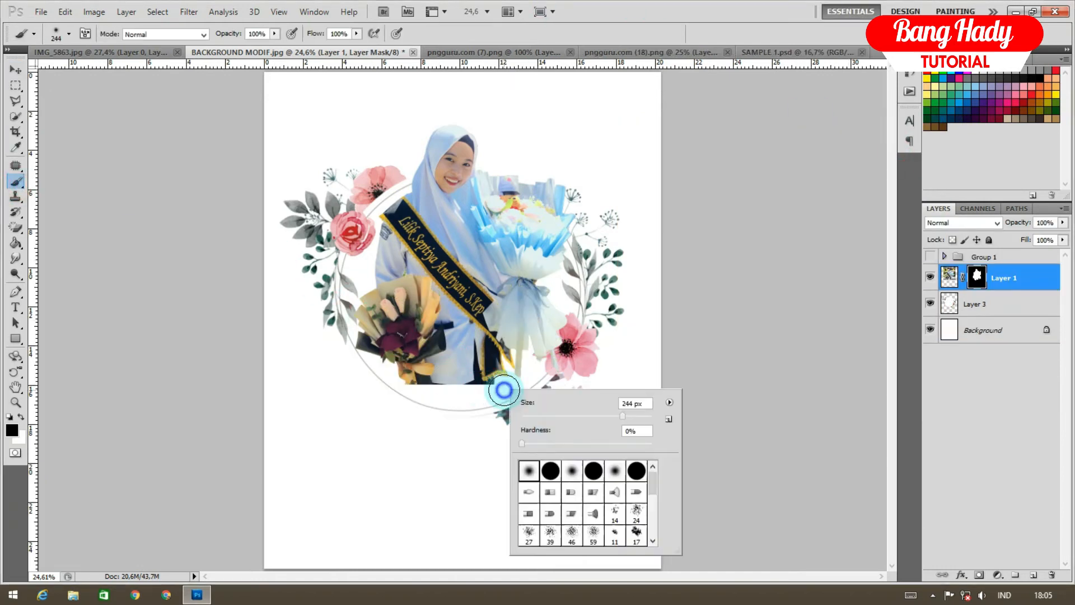
click(487, 379)
mouse_move(490, 386)
mouse_down()
mouse_move(378, 386)
mouse_move(511, 388)
mouse_move(362, 393)
mouse_move(476, 393)
mouse_move(533, 370)
mouse_move(455, 392)
mouse_move(353, 385)
mouse_up()
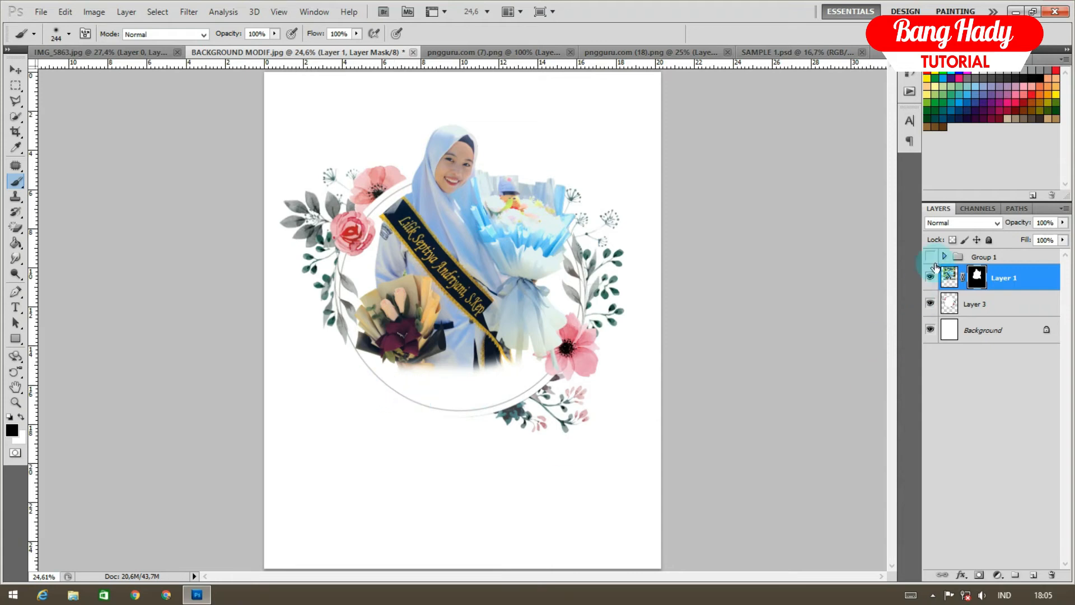
Make Group 1's flower arrangement visible again and return to the photo's mask
click(931, 257)
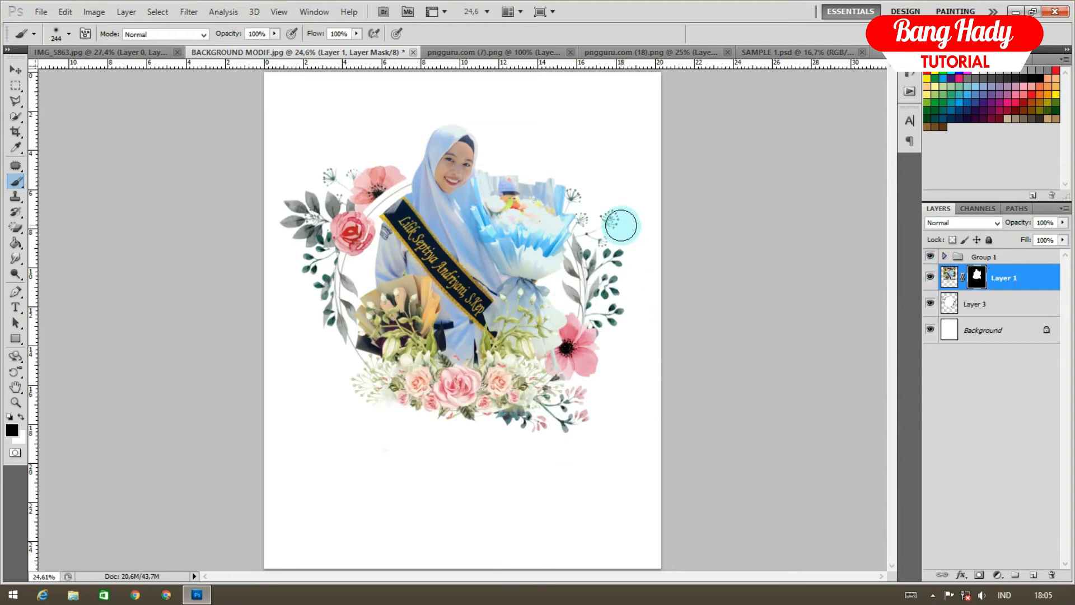
click(982, 258)
click(977, 277)
Try raising and enlarging the photo to about 107% with Free Transform, then undo it
key(ctrl+t)
mouse_move(527, 228)
mouse_down()
mouse_move(527, 214)
mouse_move(527, 226)
mouse_up()
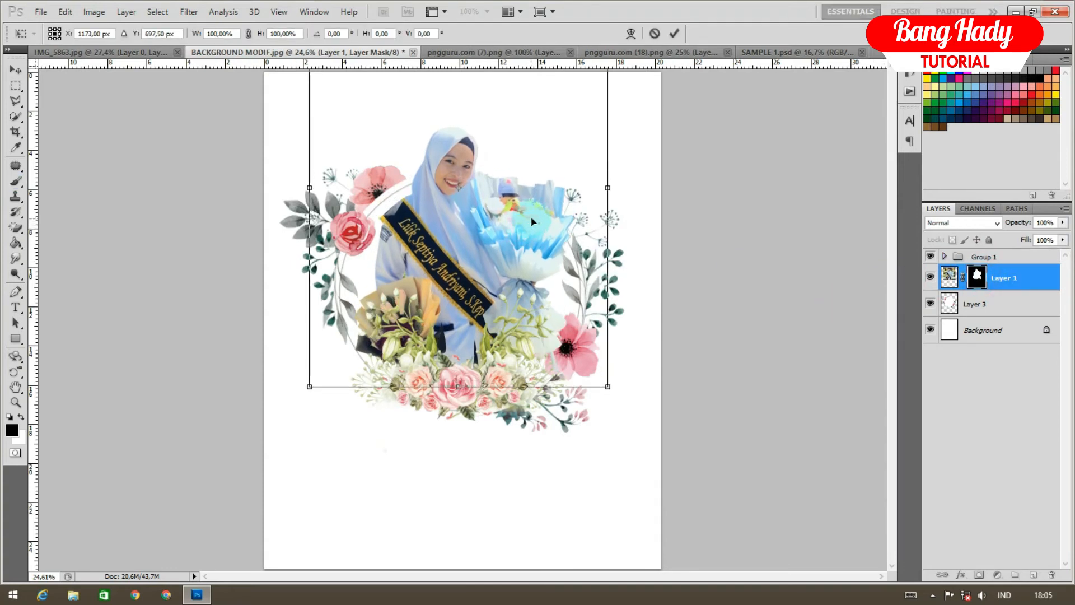
scroll(544, 214, down, 3)
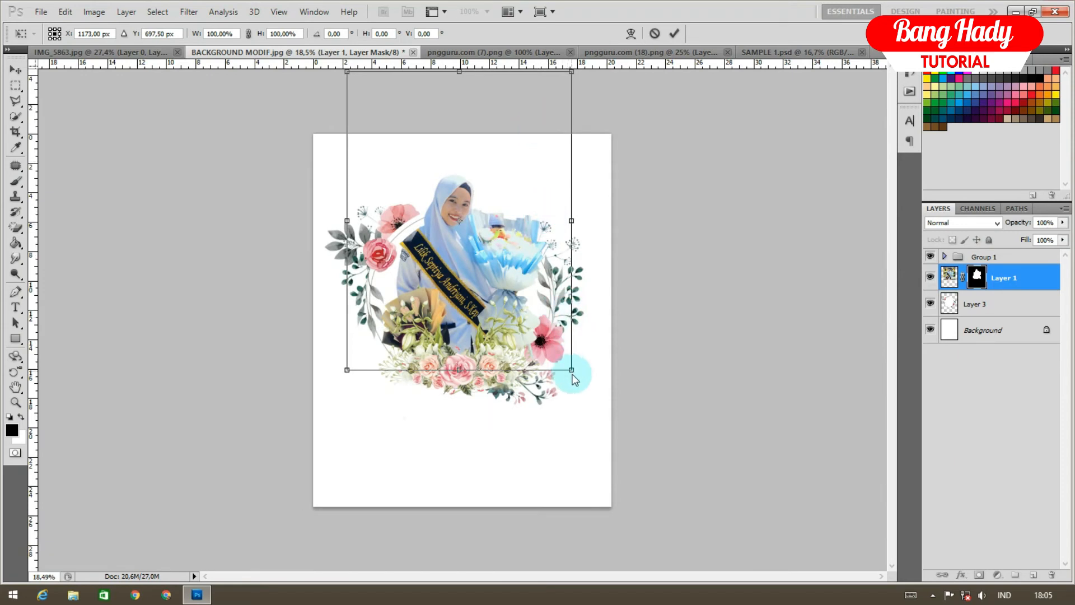
drag(572, 370, 552, 328)
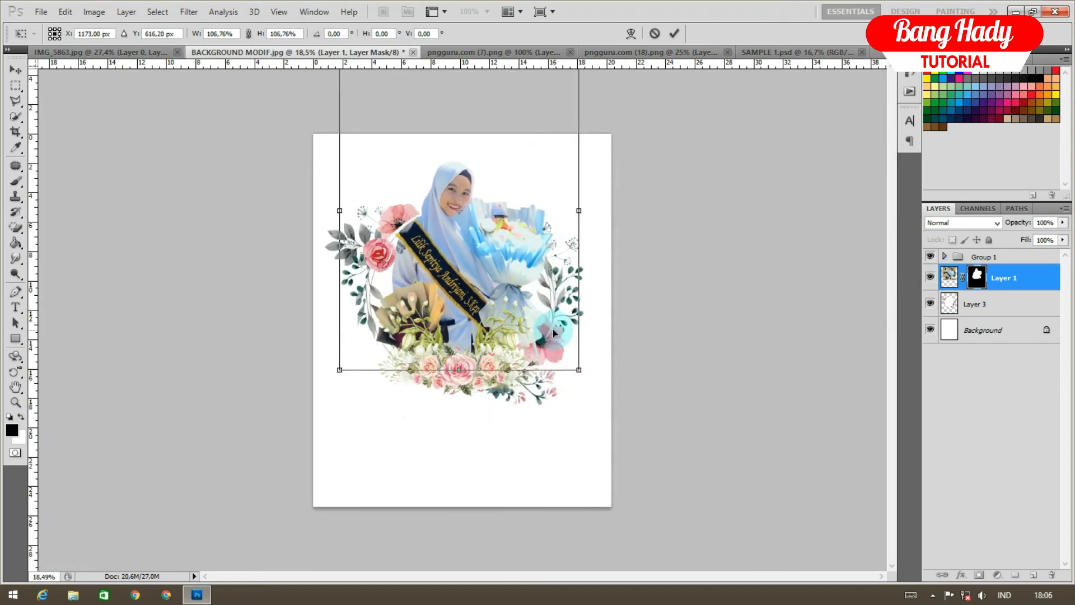
key(Return)
key(b)
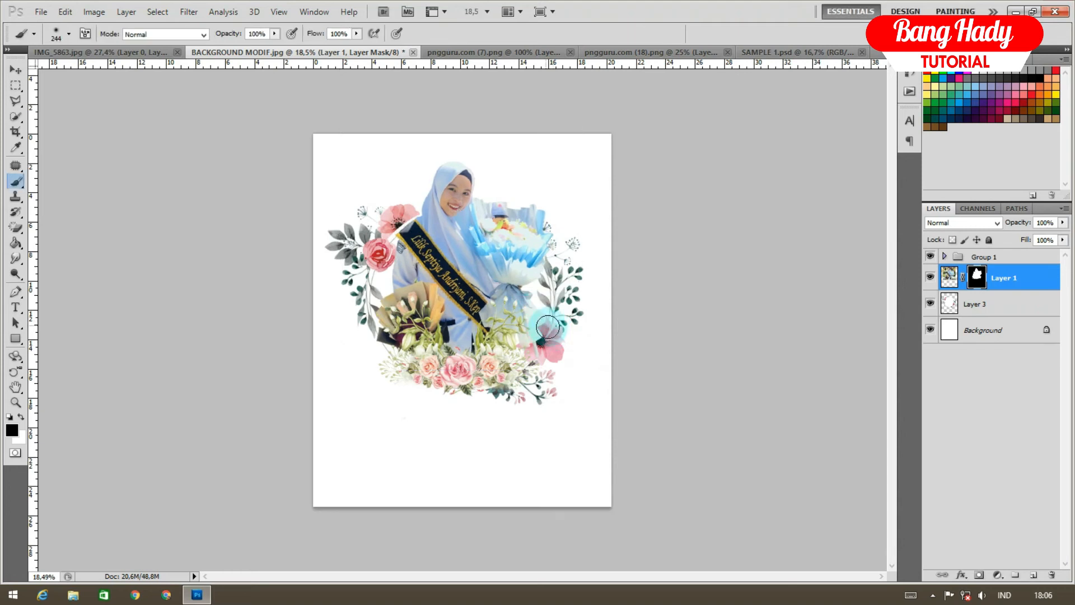
key(ctrl+z)
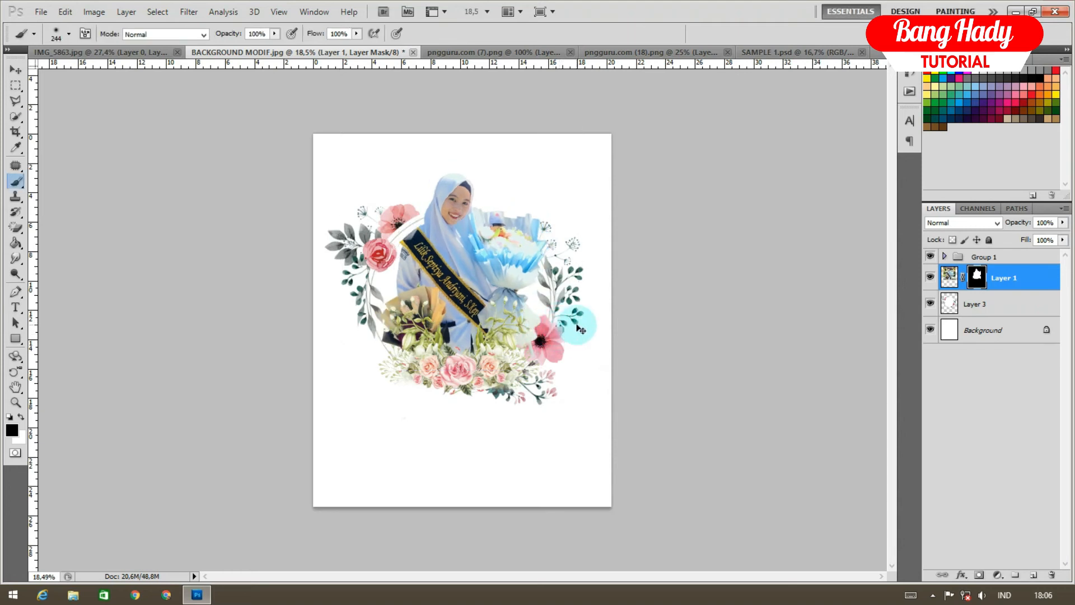
Type the graduate's full name with the S.Kep degree title below the wreath
click(974, 304)
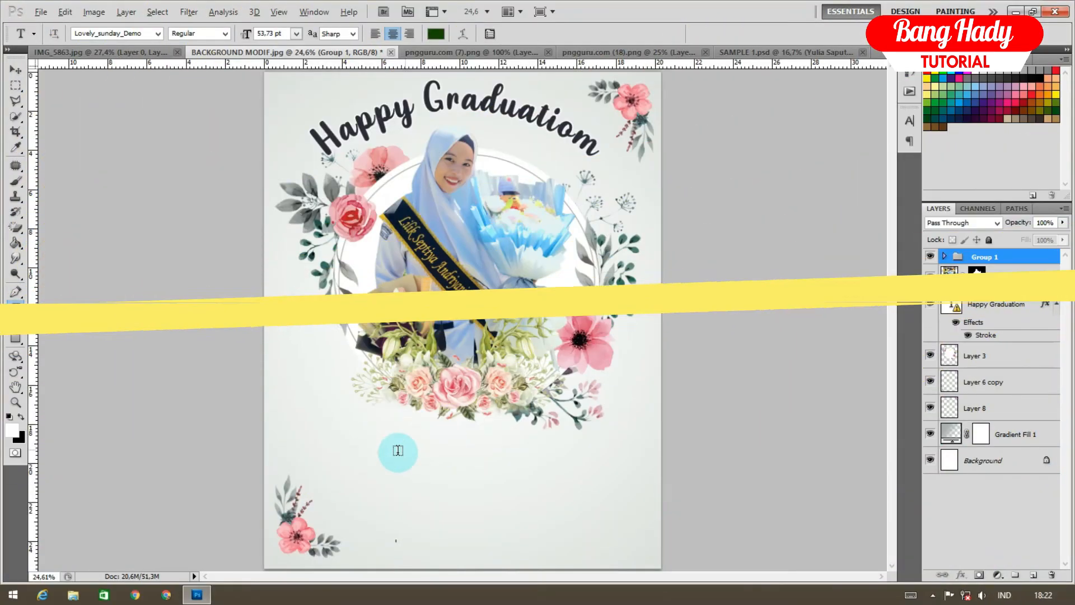
scroll(392, 448, down, 3)
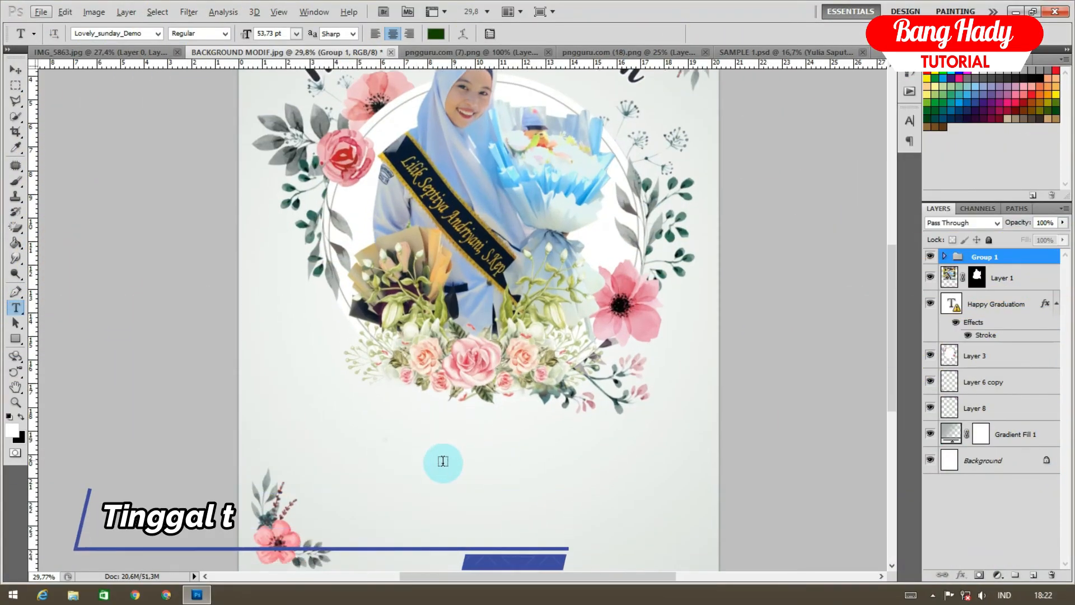
click(347, 457)
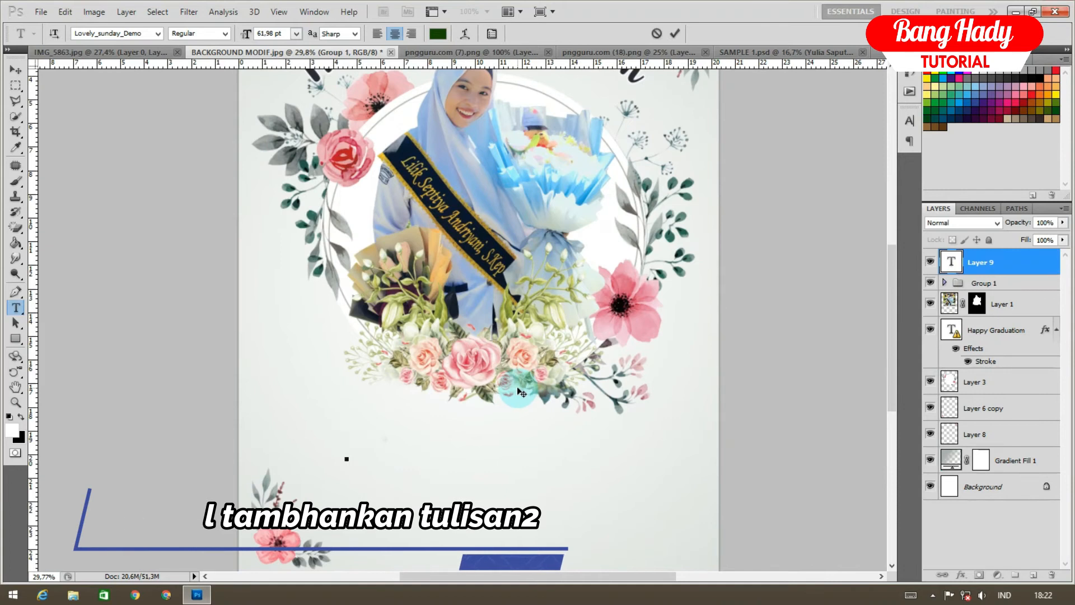
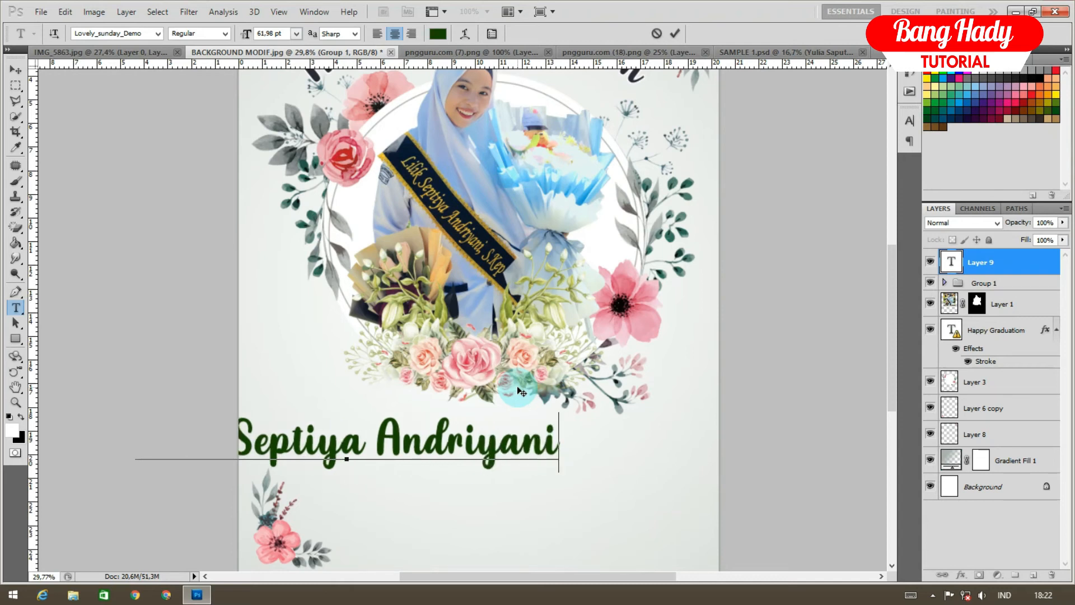
text(, )
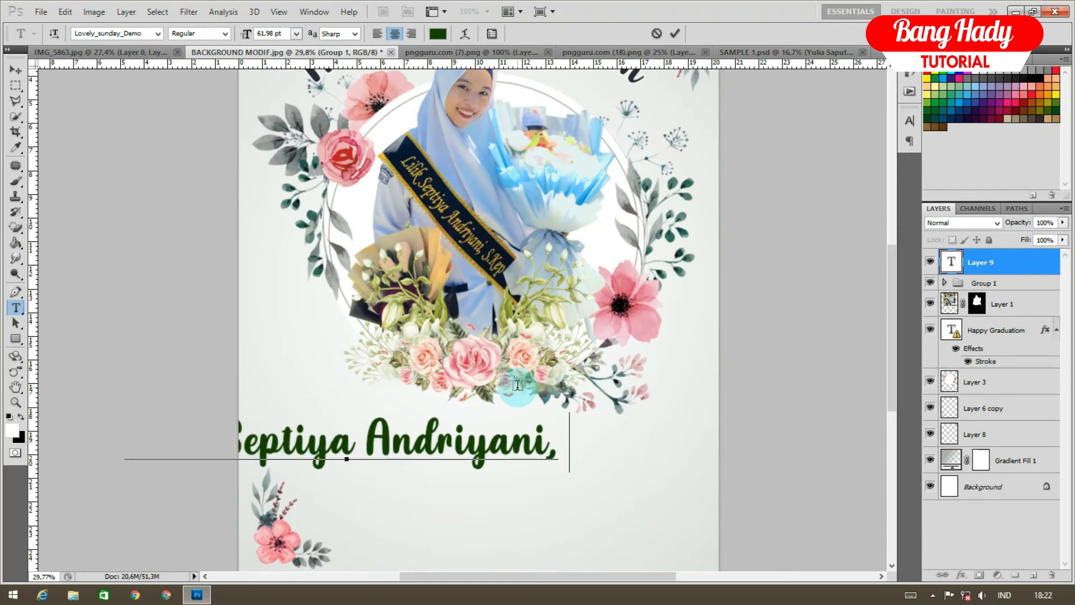
text(S.Kep)
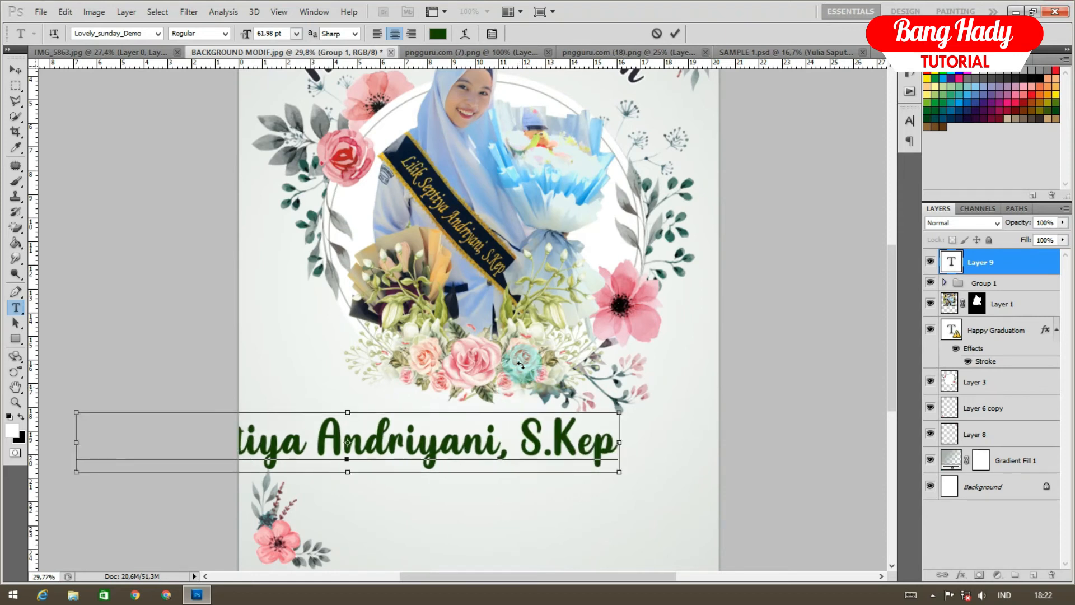
Shrink the name to about 41 pt, centre it, and scale it to about 84%
key(ctrl+a)
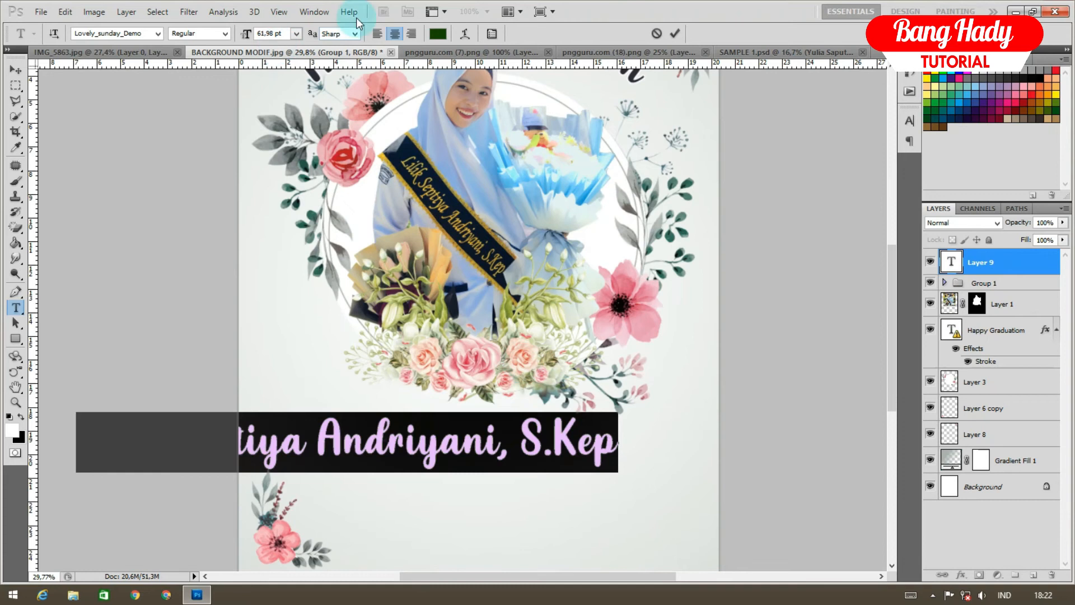
drag(249, 35, 237, 35)
click(1007, 262)
drag(491, 448, 628, 438)
key(ctrl+t)
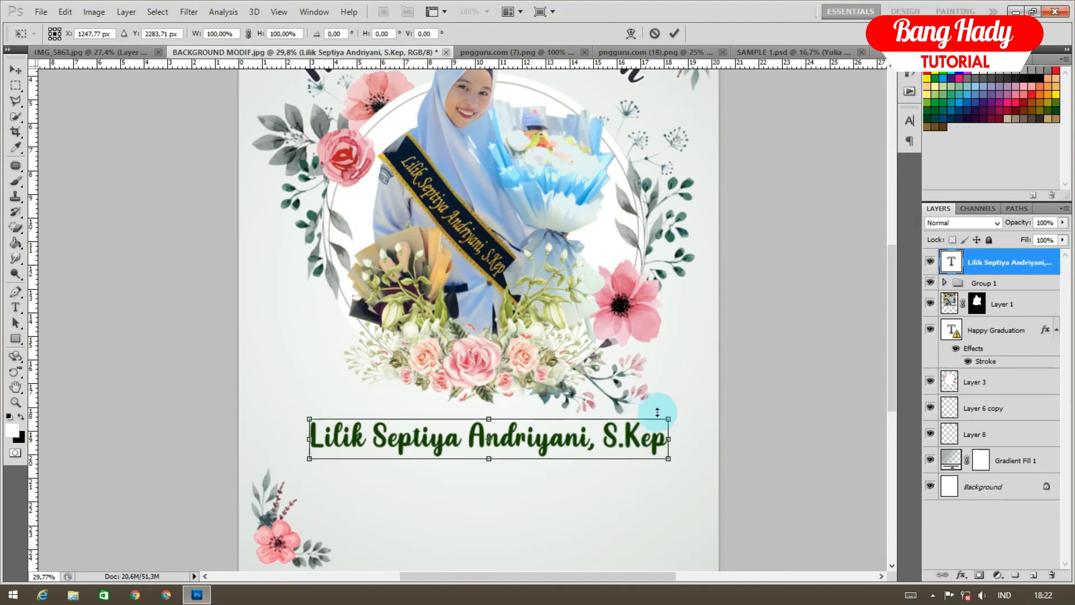
drag(668, 419, 639, 423)
double_click(621, 439)
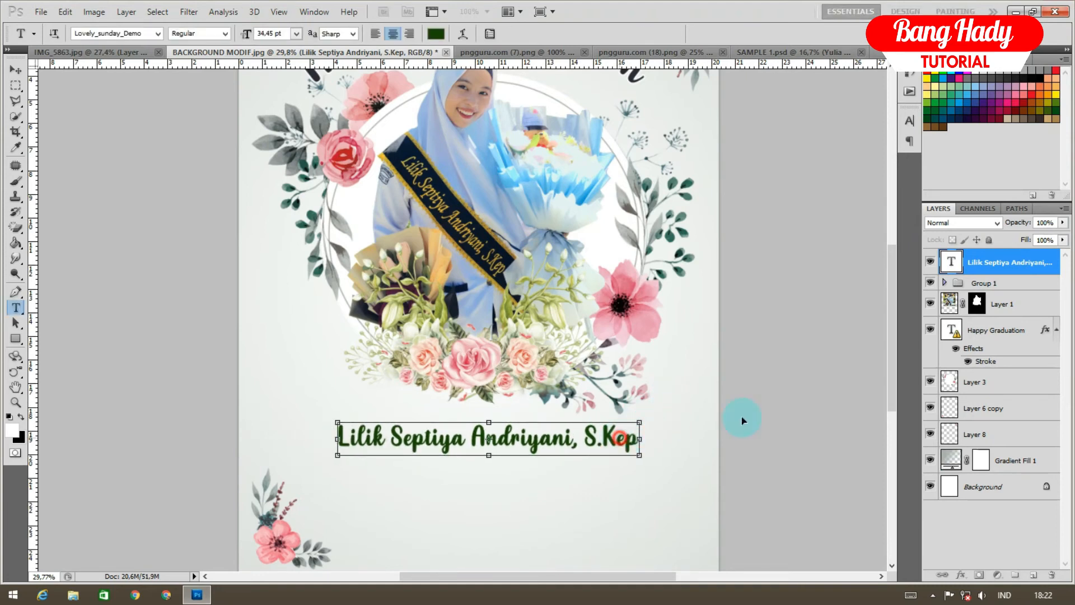
Toggle Layer 2 copy and Layer 3 visibility in Group 1 to compare their effect
click(944, 282)
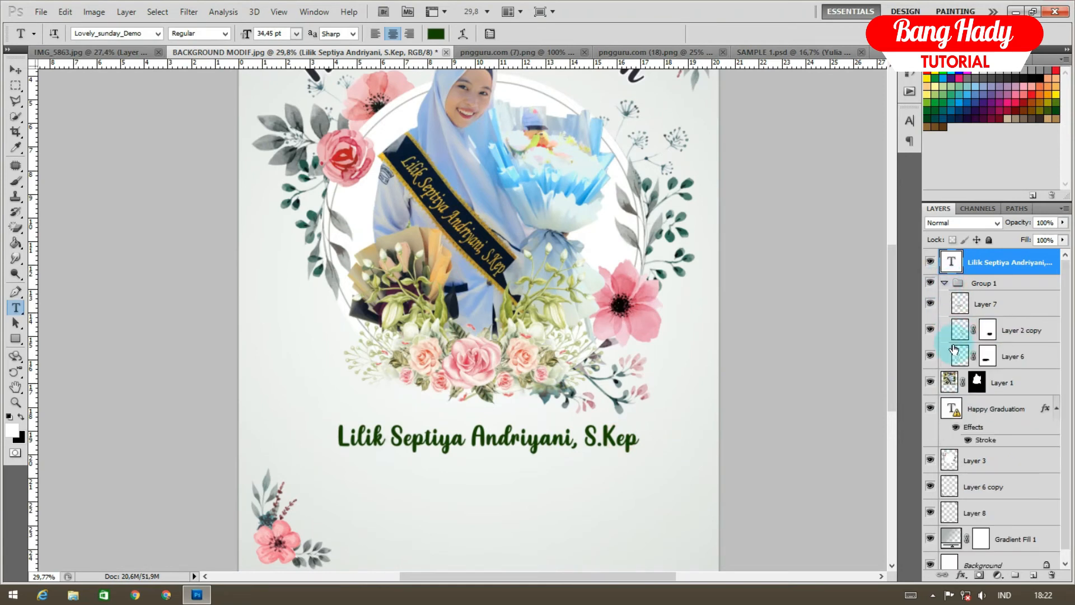
click(929, 331)
click(929, 332)
click(929, 332)
click(930, 331)
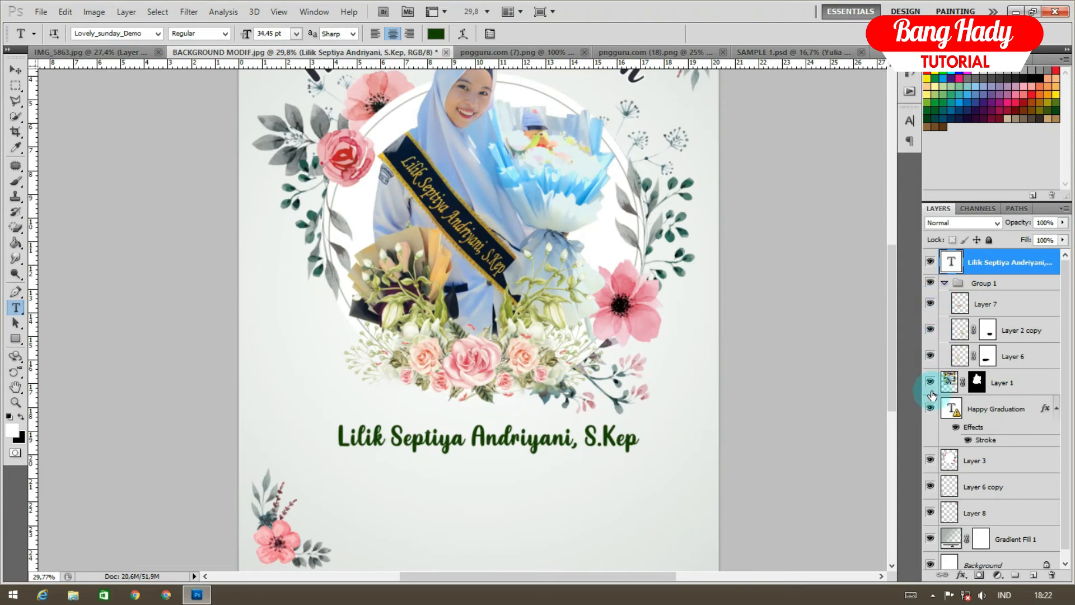
click(925, 458)
click(925, 458)
click(925, 458)
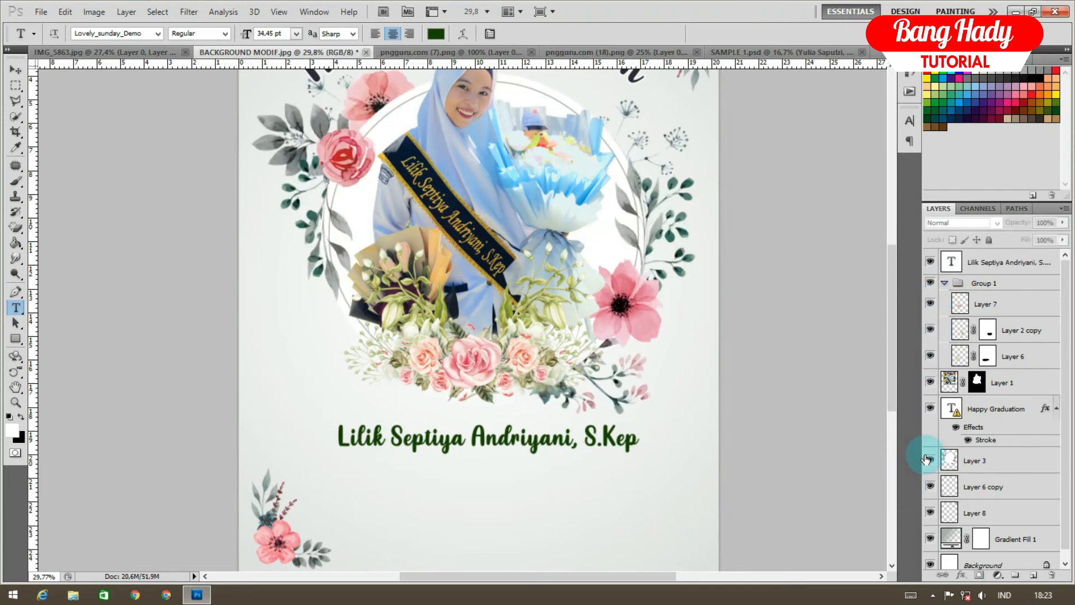
Add a mask to Layer 3 and paint out the stray pink petal bits
click(973, 460)
click(986, 575)
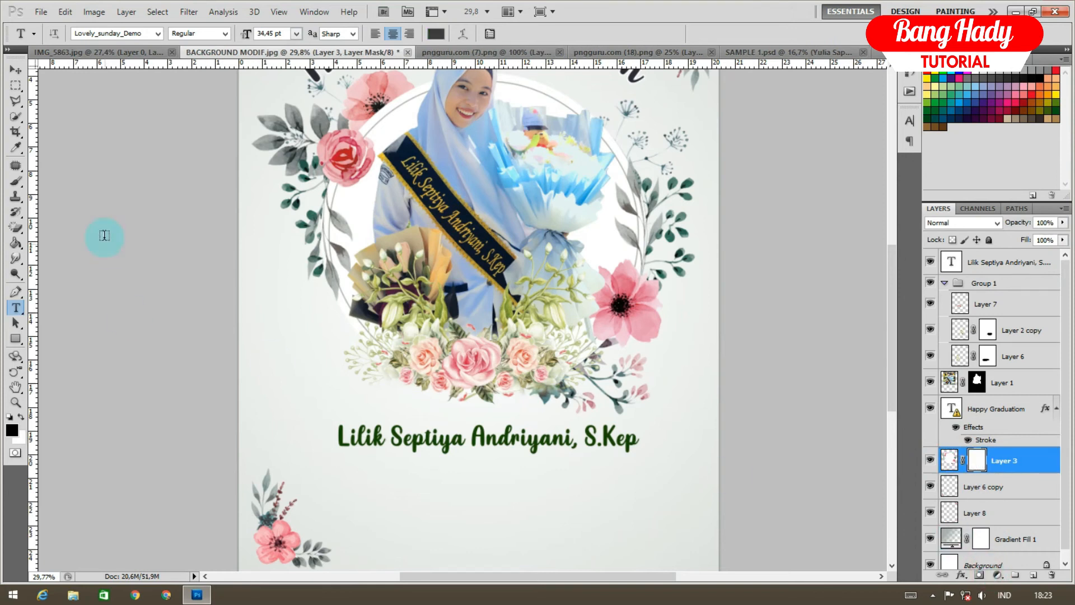
click(16, 180)
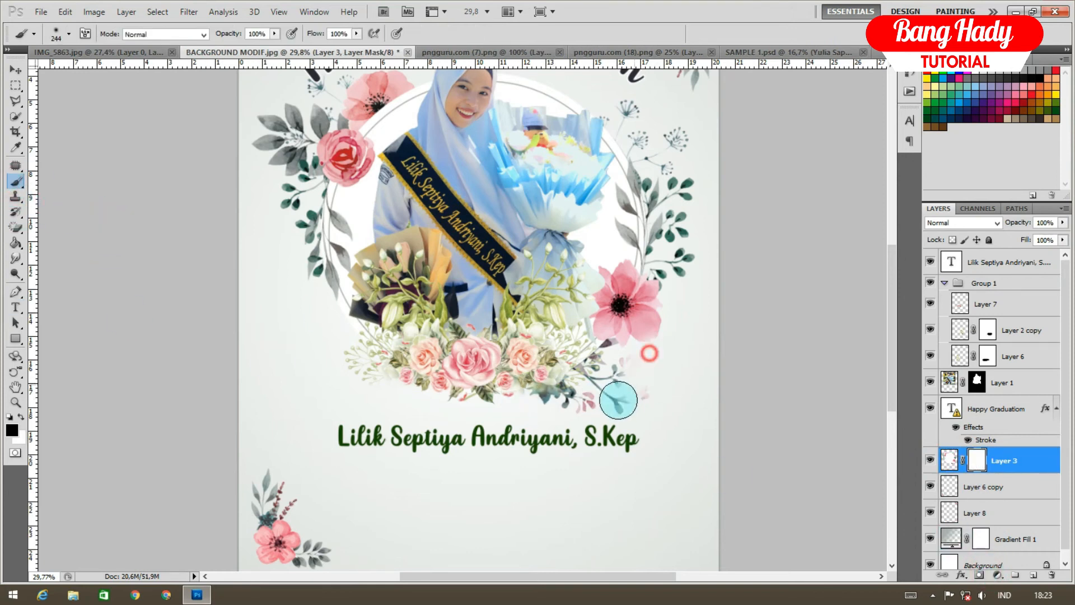
mouse_move(636, 375)
mouse_down()
mouse_move(664, 388)
mouse_move(611, 408)
mouse_move(637, 381)
mouse_move(615, 384)
mouse_move(630, 377)
mouse_move(645, 374)
mouse_move(605, 402)
mouse_move(653, 364)
mouse_move(596, 383)
mouse_move(619, 383)
mouse_move(585, 399)
mouse_move(416, 412)
mouse_move(590, 395)
mouse_move(455, 403)
mouse_move(264, 365)
mouse_up()
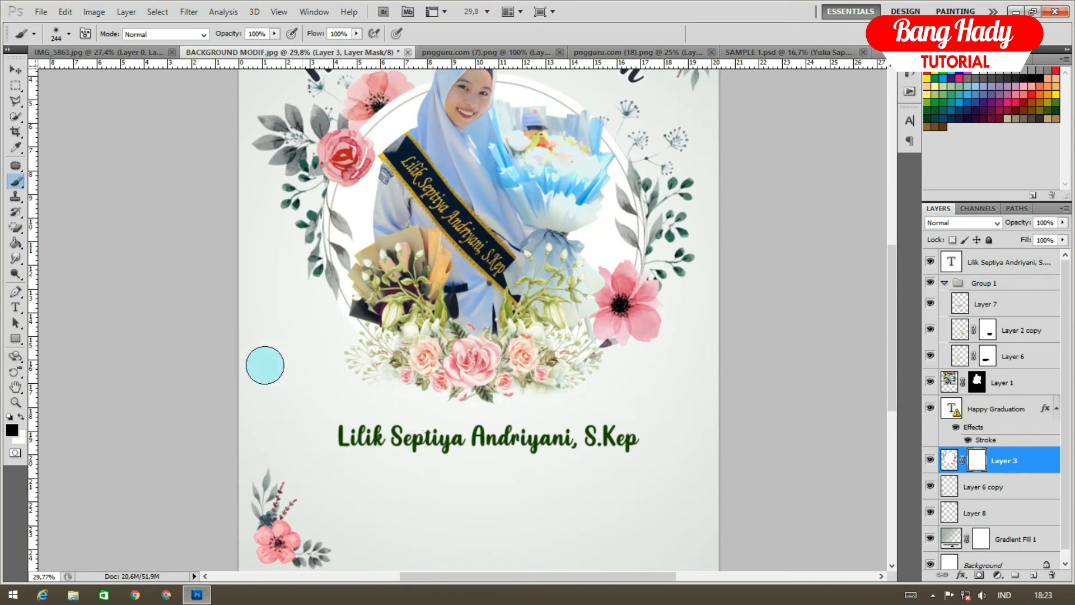
Nudge the name text up and to the right with the Move tool
click(14, 70)
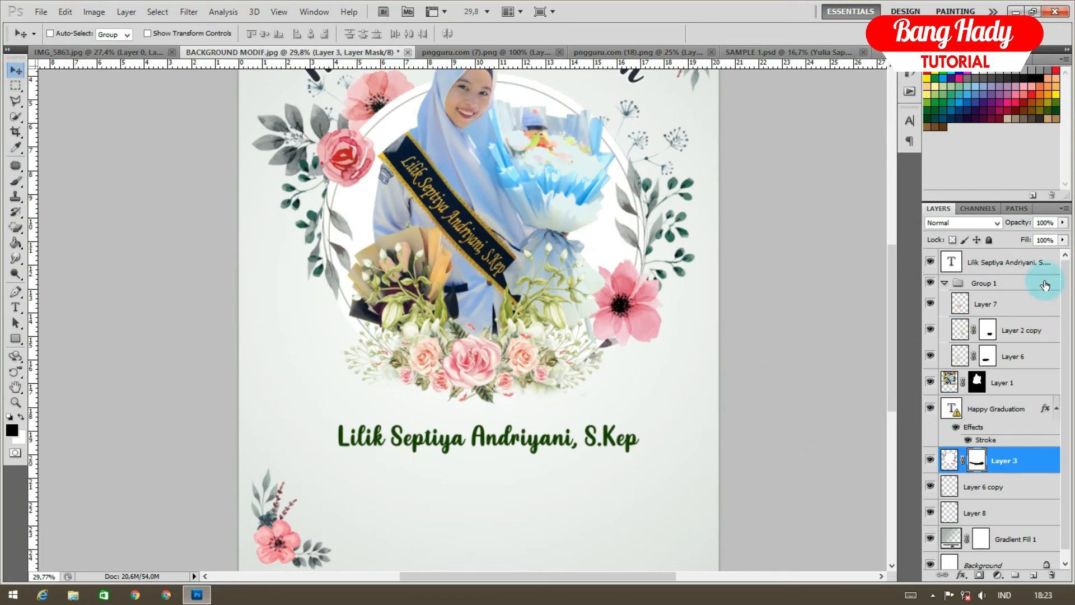
click(1011, 265)
drag(582, 442, 600, 431)
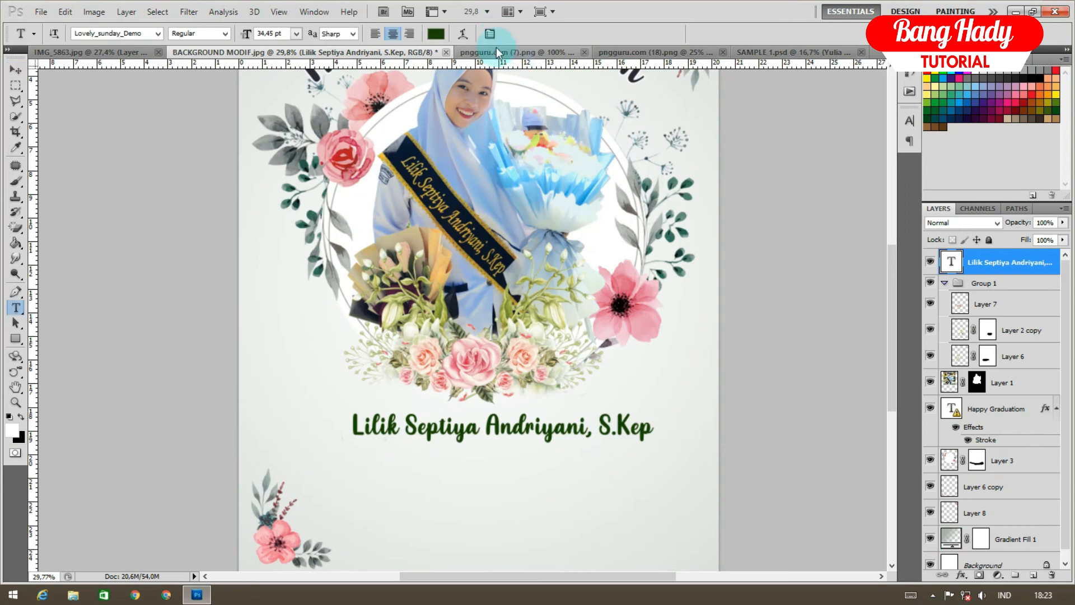
Recolour the name text dark navy 080e16, sampled from the sash
click(435, 34)
click(417, 147)
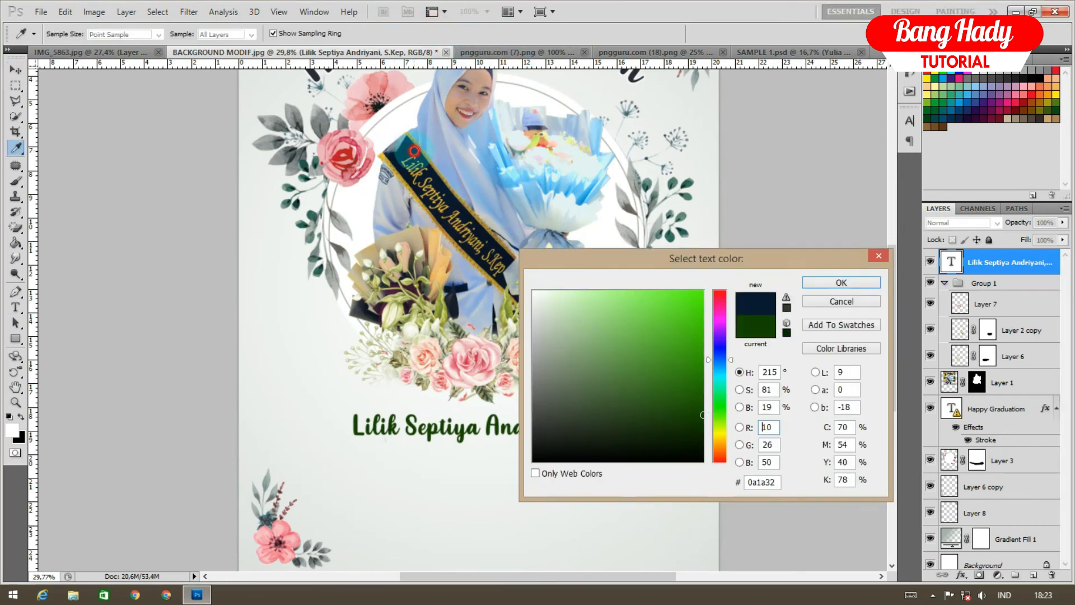
drag(460, 198, 651, 437)
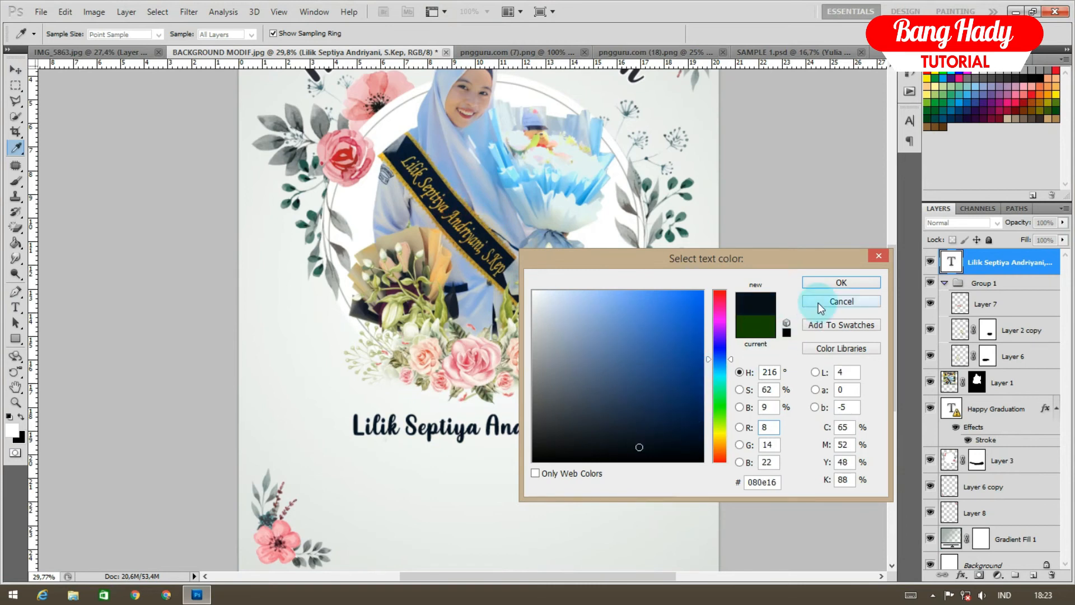
click(827, 284)
Shift the name text left to centre it on the poster
scroll(433, 426, up, 1)
drag(595, 428, 569, 425)
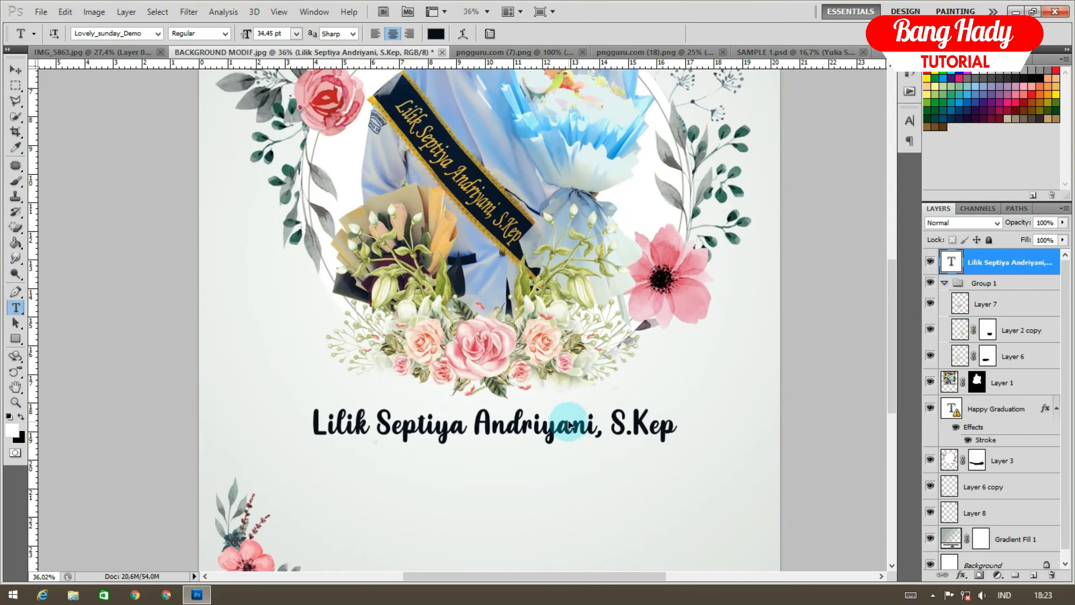
scroll(569, 425, down, 3)
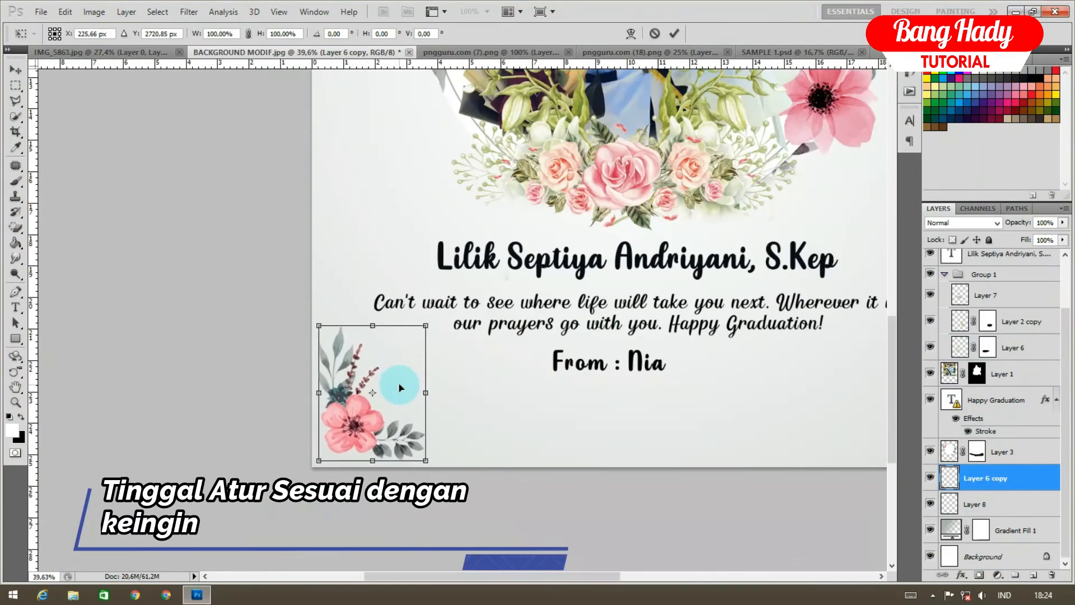
scroll(1010, 353, up, 2)
Replace the From line's text with the sender's name
click(1002, 289)
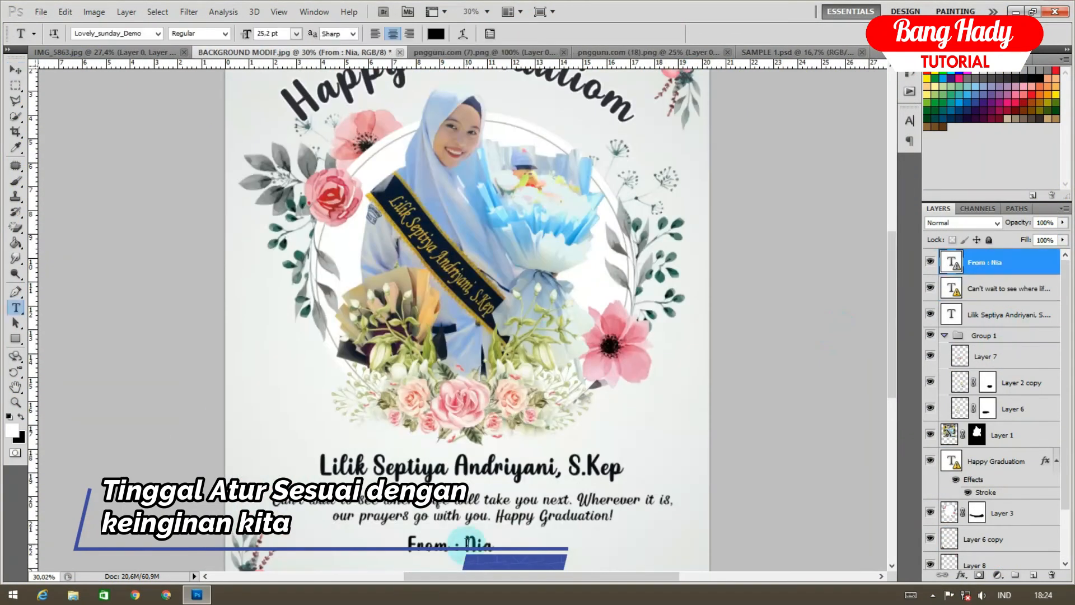
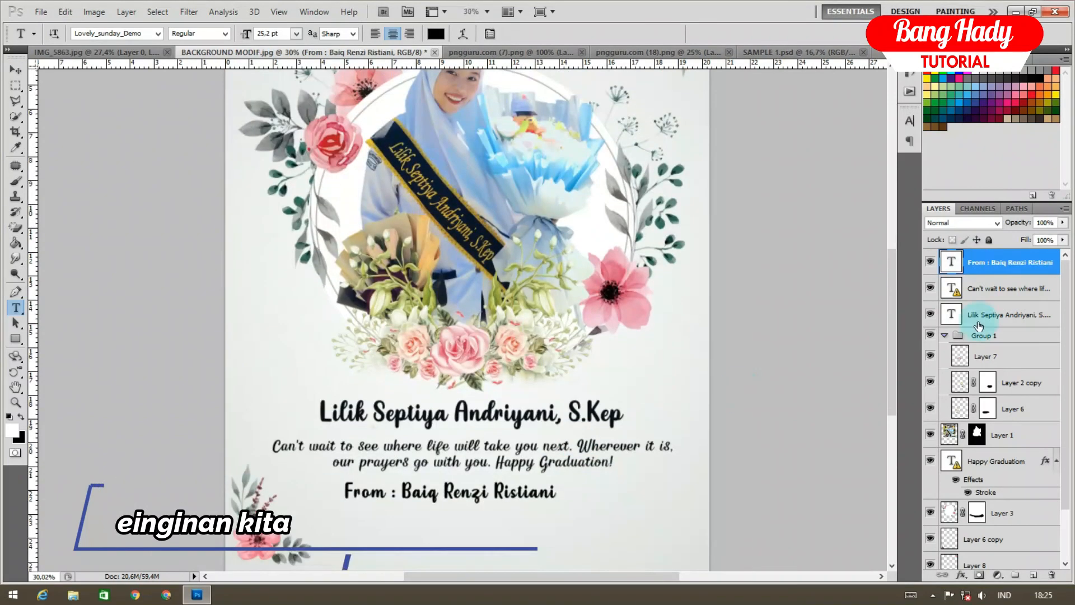
shift+click(1002, 513)
key(ctrl+t)
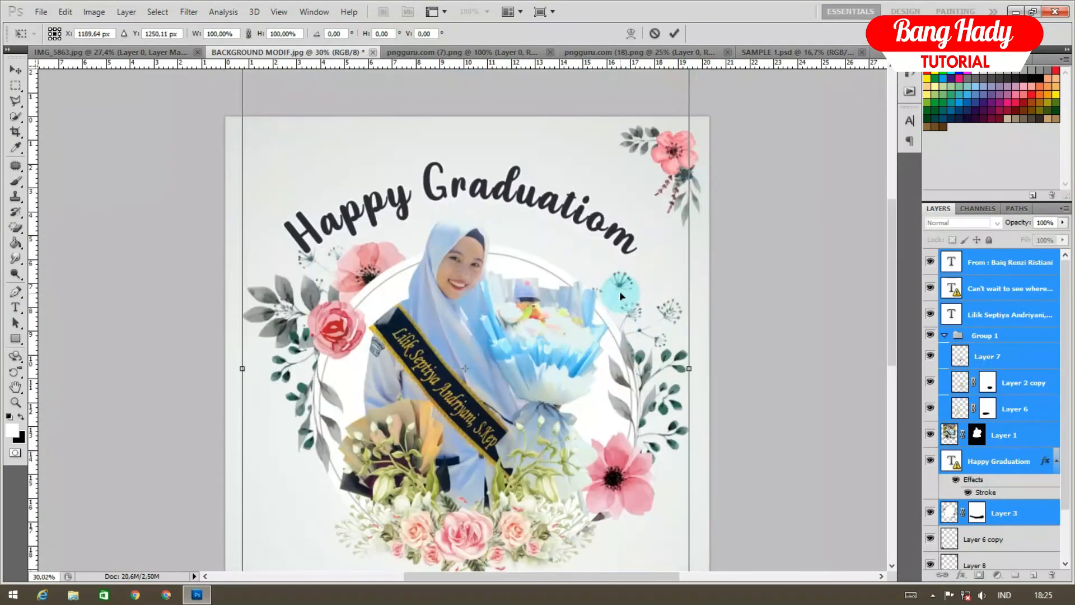
Select the title, name and From text layers together with the Move tool
click(567, 187)
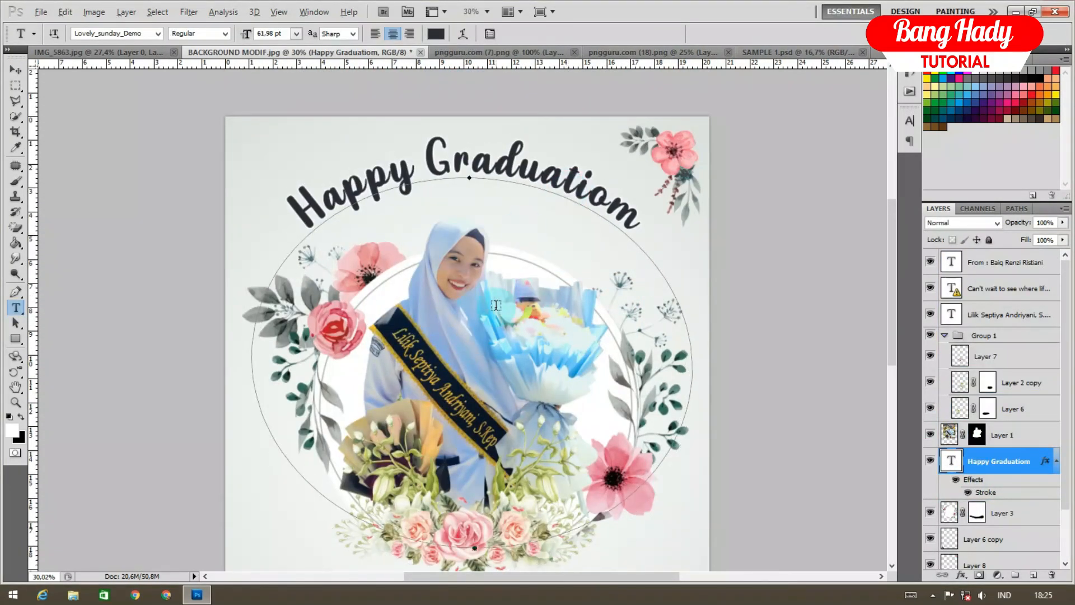
scroll(498, 305, down, 3)
click(16, 70)
key(p)
click(15, 70)
scroll(501, 333, down, 2)
click(1002, 315)
ctrl+click(1005, 262)
Try shifting the three text lines upward, then cancel and dismiss the missing-font warning
key(ctrl+t)
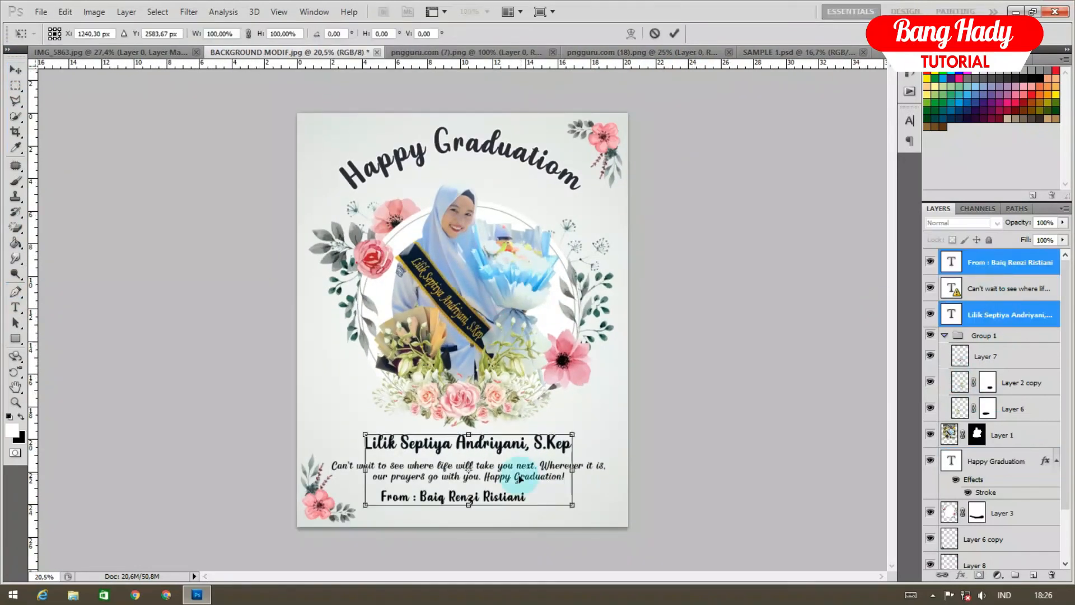
ctrl+click(1005, 288)
key(ctrl+t)
scroll(515, 478, up, 3)
drag(569, 401, 569, 392)
key(Escape)
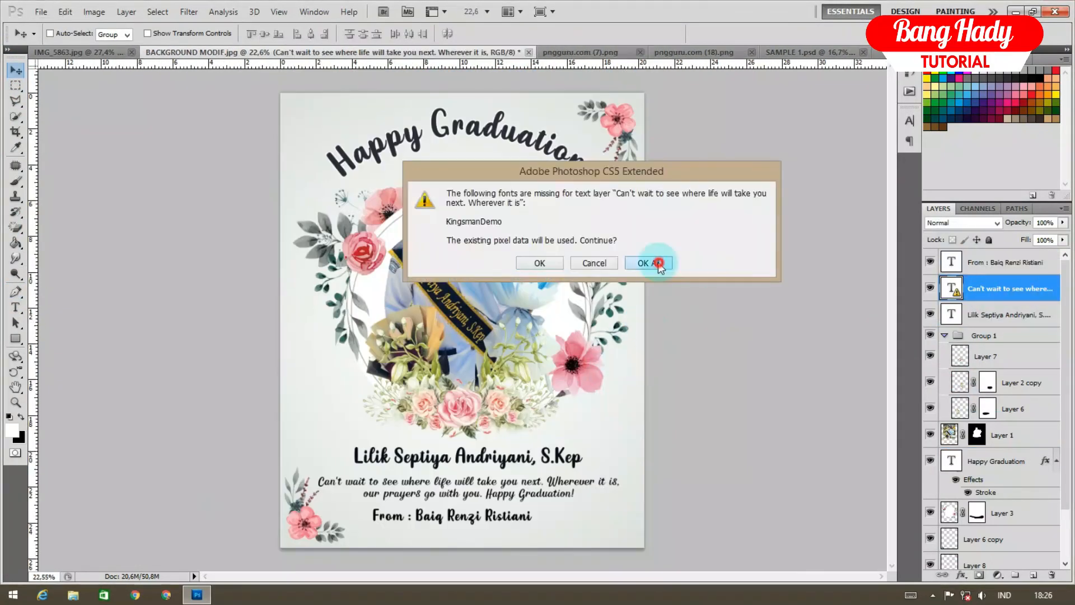
click(653, 264)
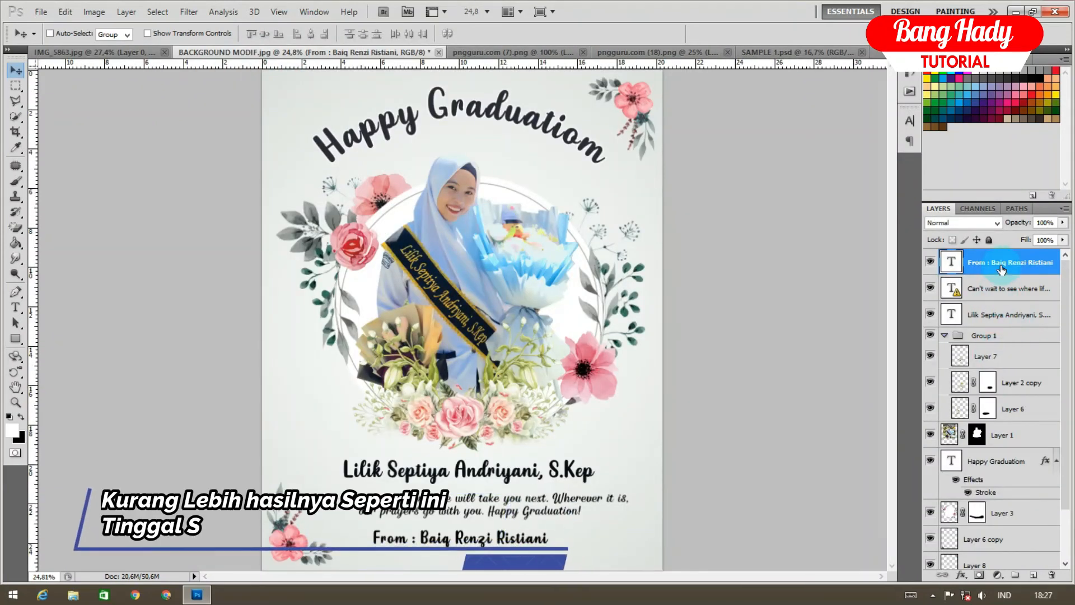
Add a Stroke layer style to the graduate's name text
click(990, 323)
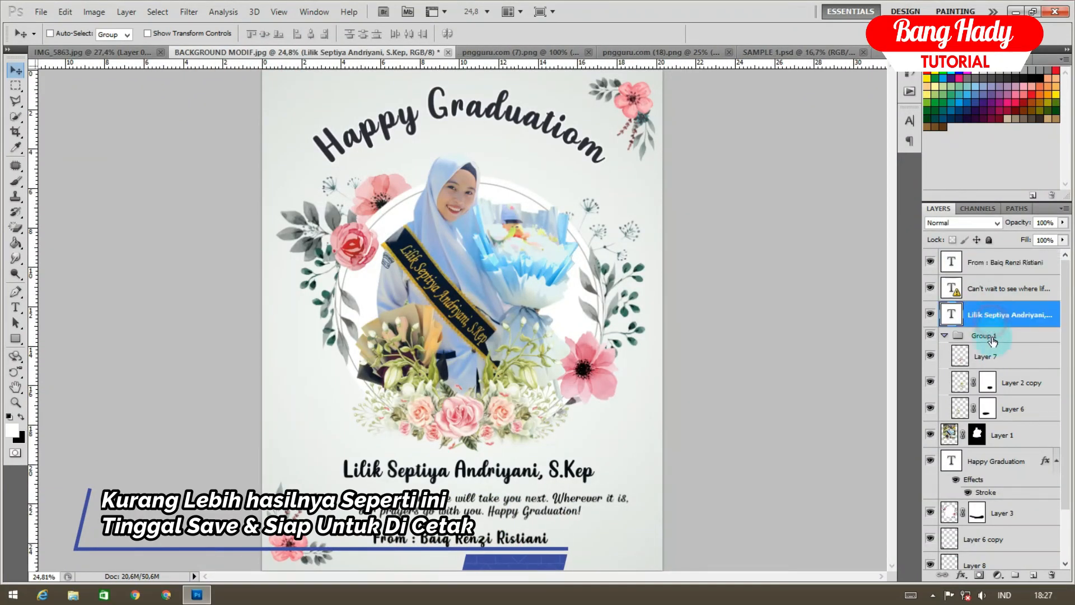
click(964, 580)
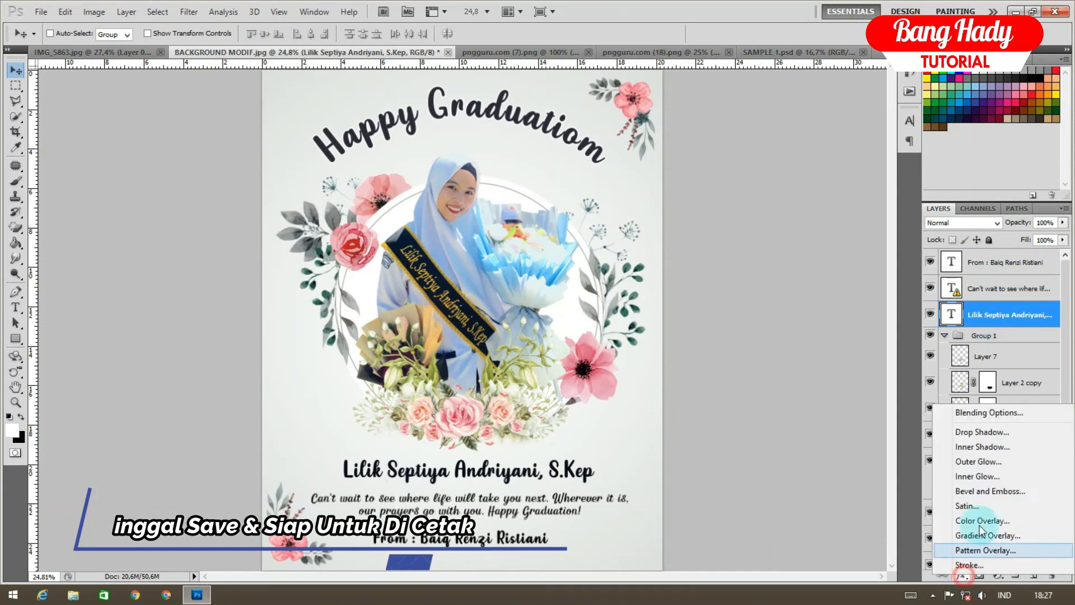
click(970, 560)
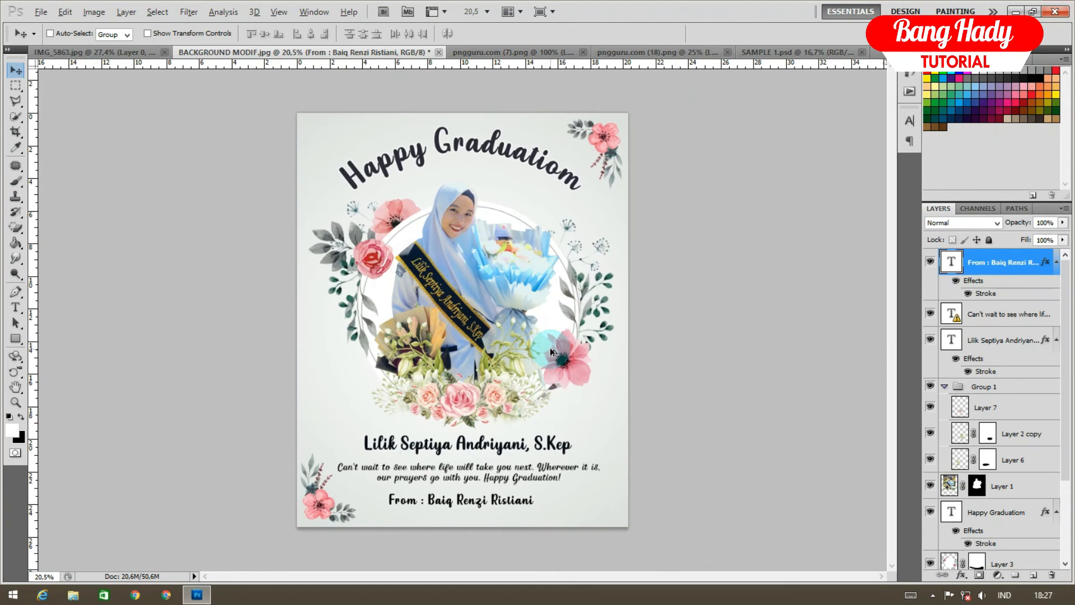
scroll(551, 351, up, 1)
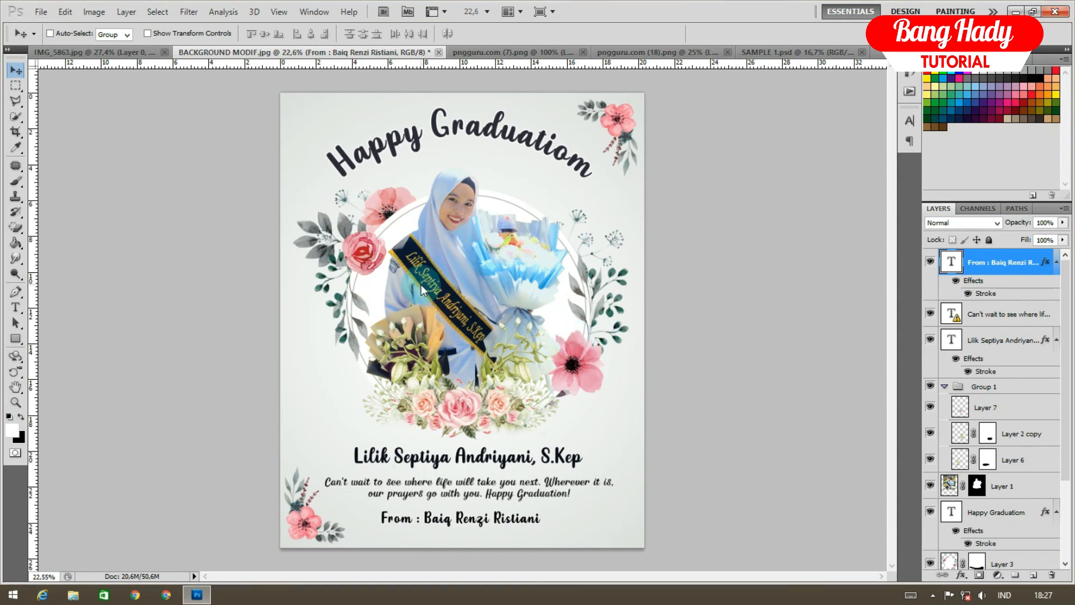
key(ctrl+shift+s)
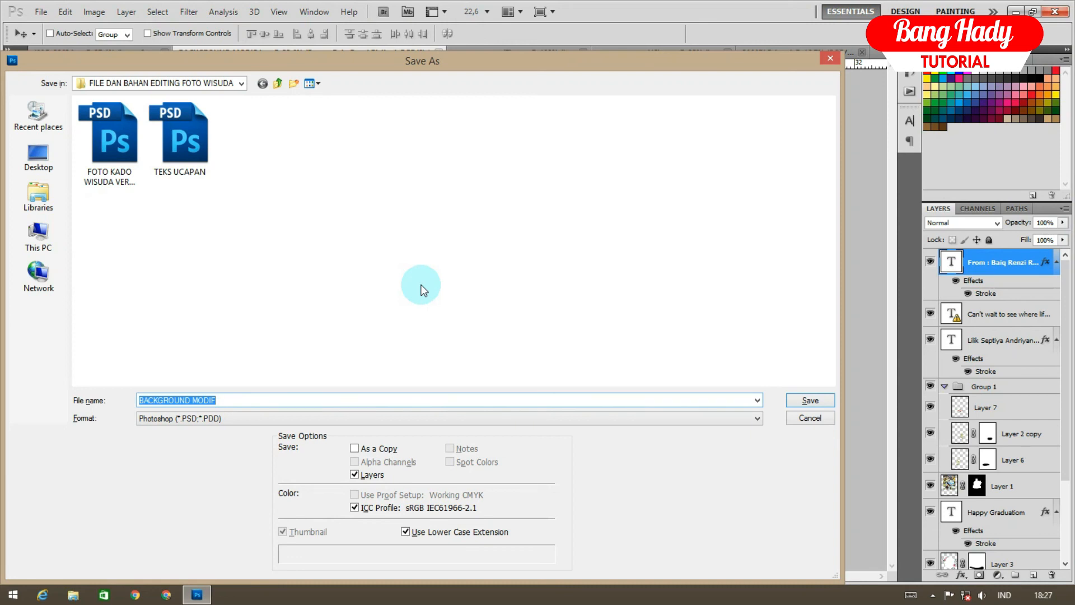
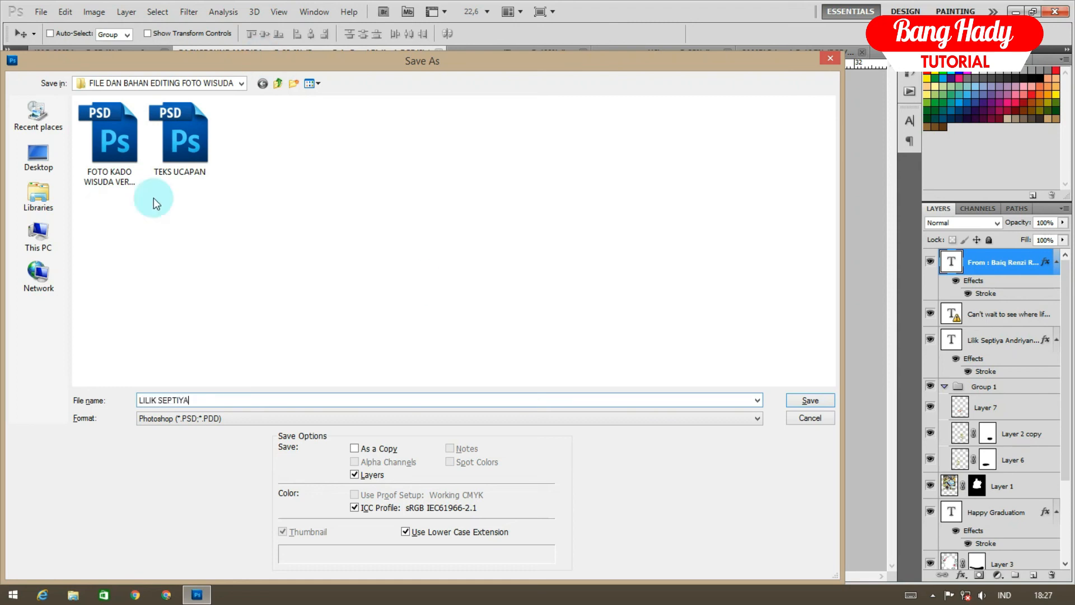
Save the poster as a layered PSD on the MULTIMEDIA I (E:) drive
click(38, 236)
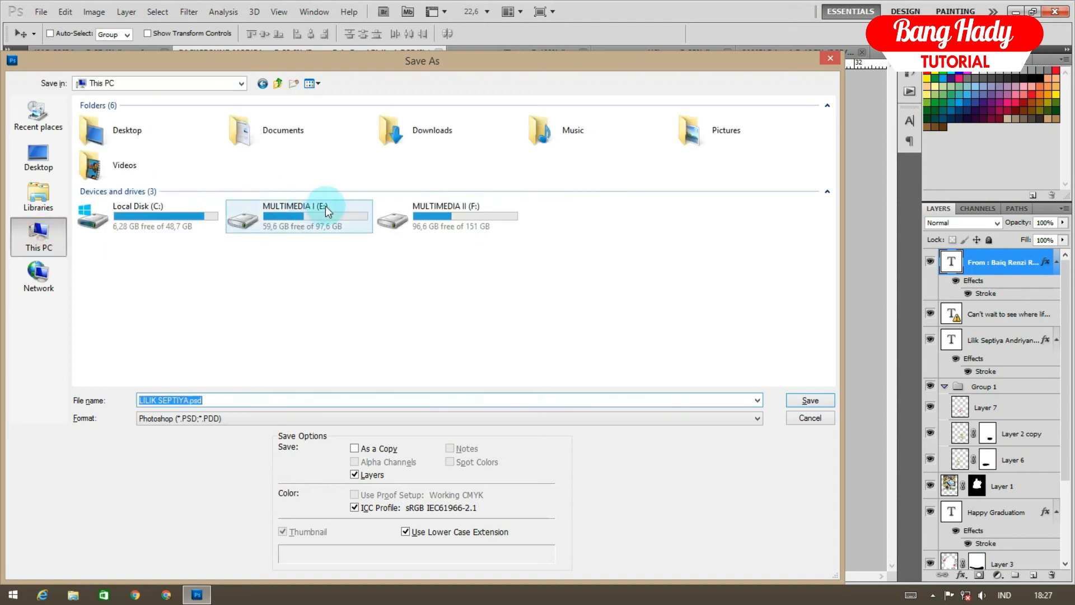
double_click(348, 220)
click(807, 401)
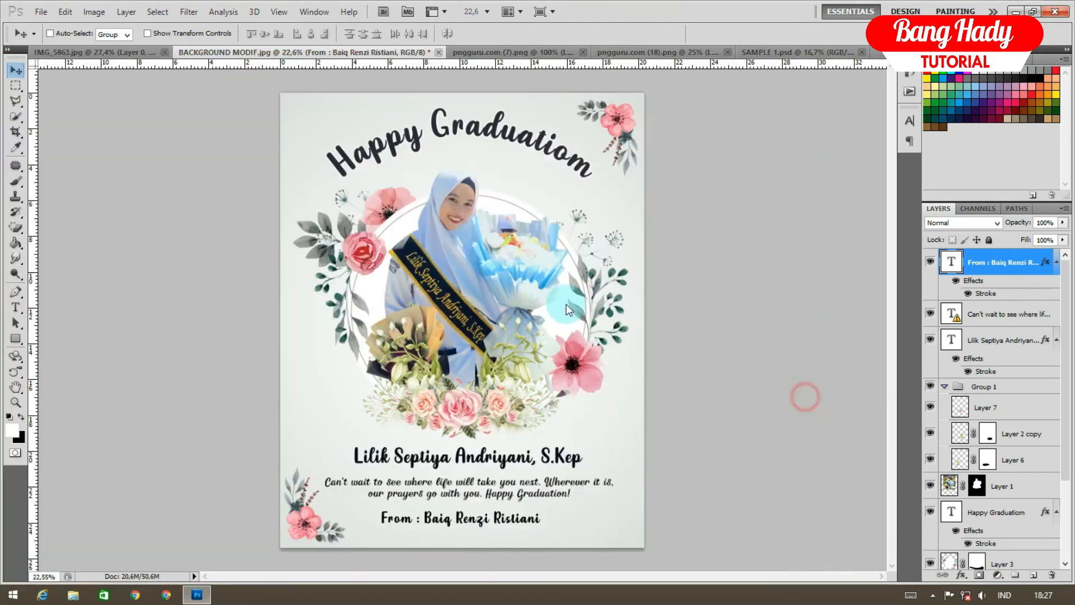
click(687, 188)
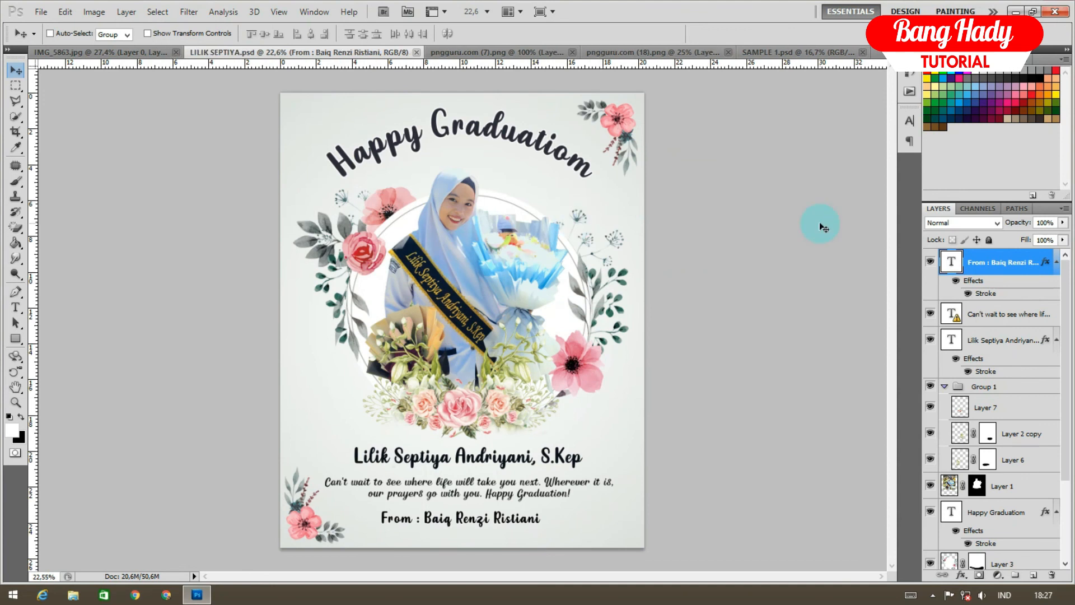
Save a JPEG copy of the poster, reaching JPEG Options at Quality 12
key(shift+ctrl+s)
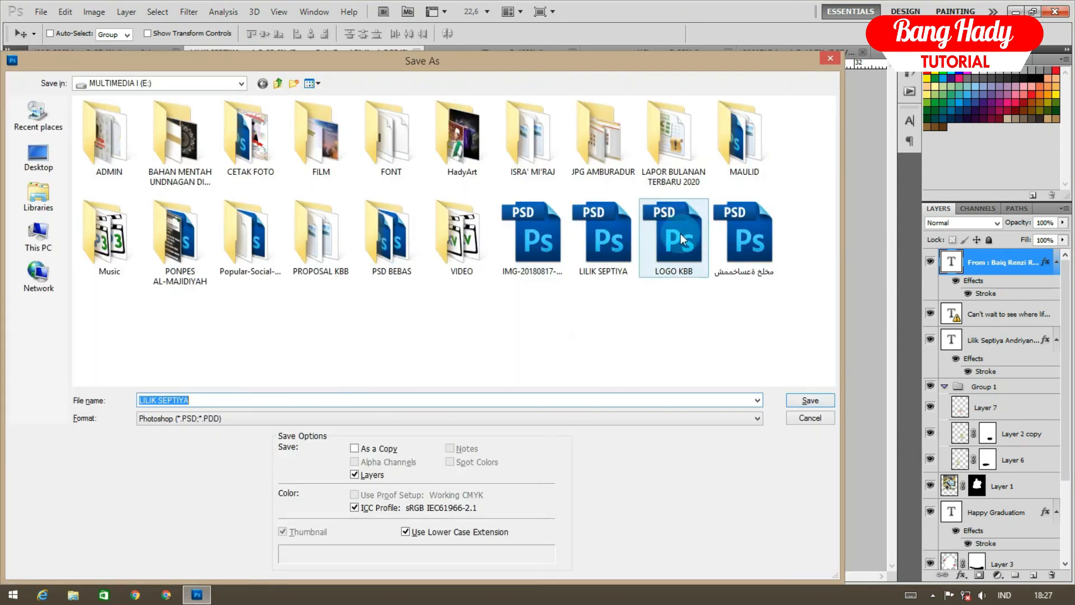
click(216, 417)
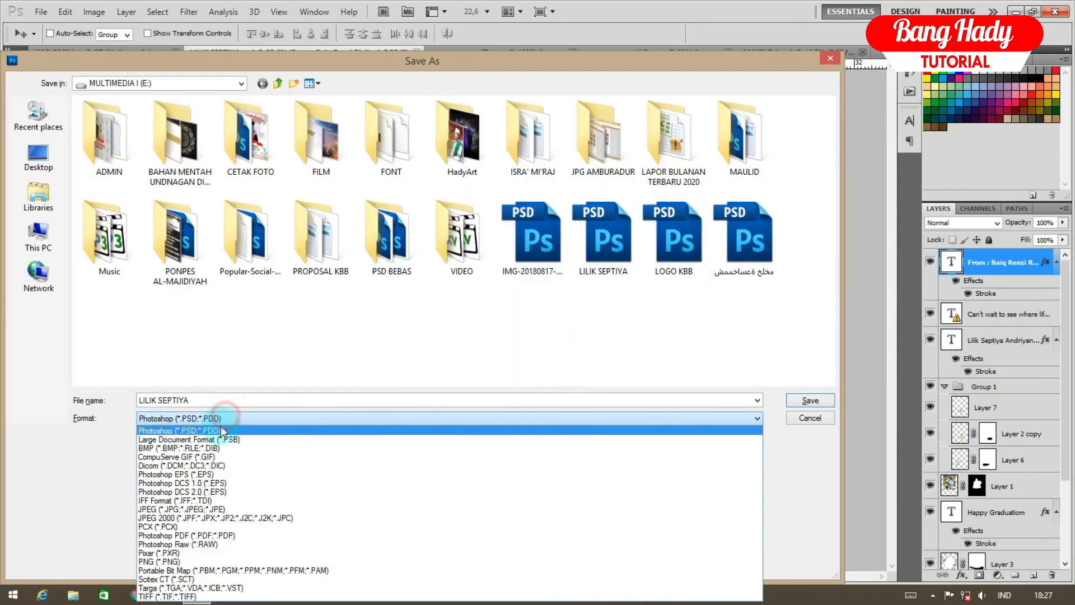
click(207, 510)
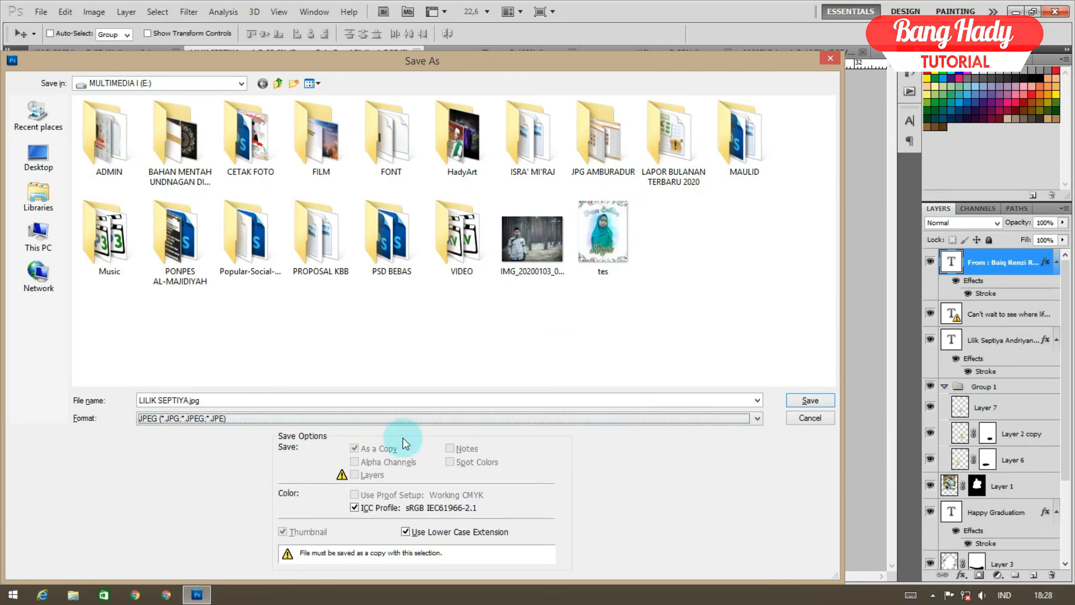
click(787, 401)
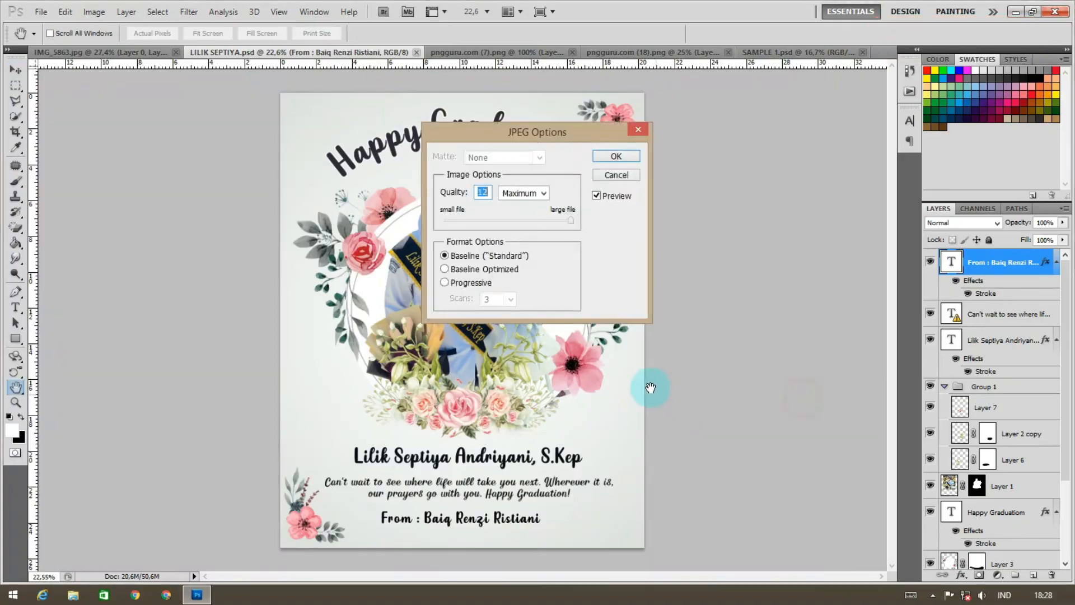